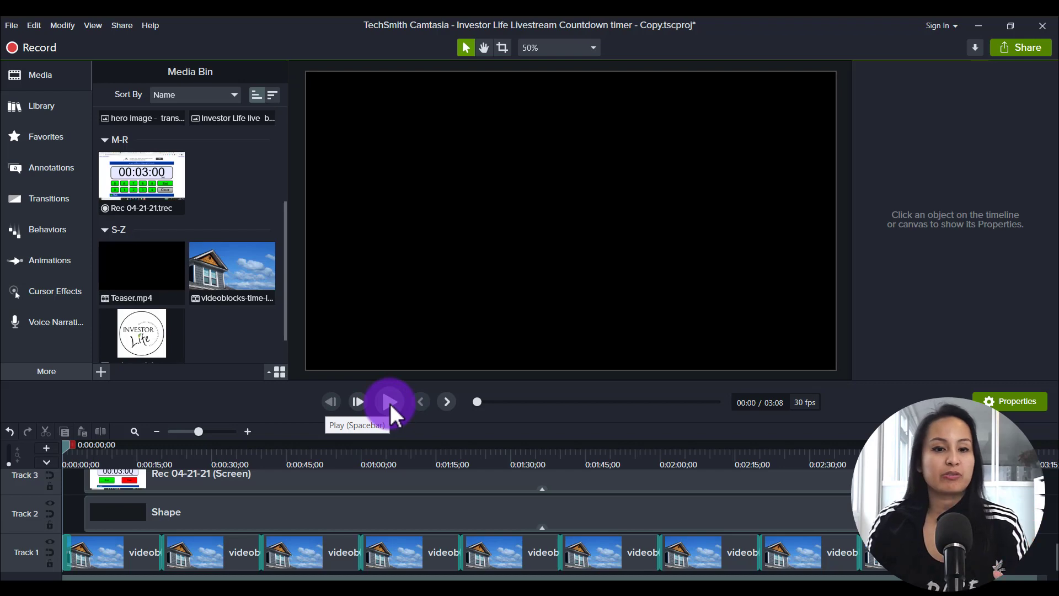
Play the countdown project from the start and pause at 00:18 with 02:48 left
left_click(389, 402)
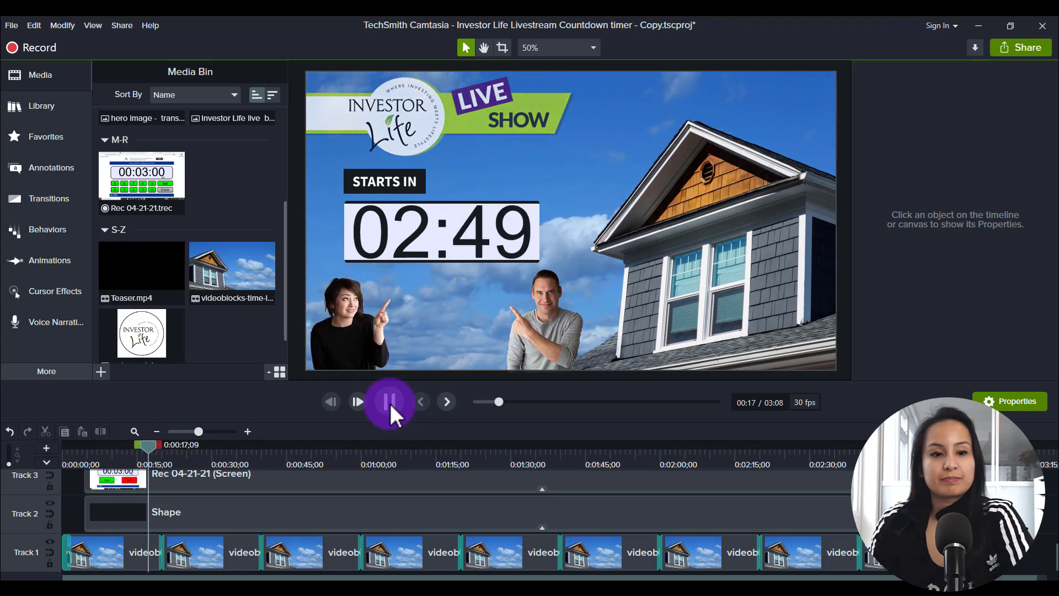
left_click(389, 402)
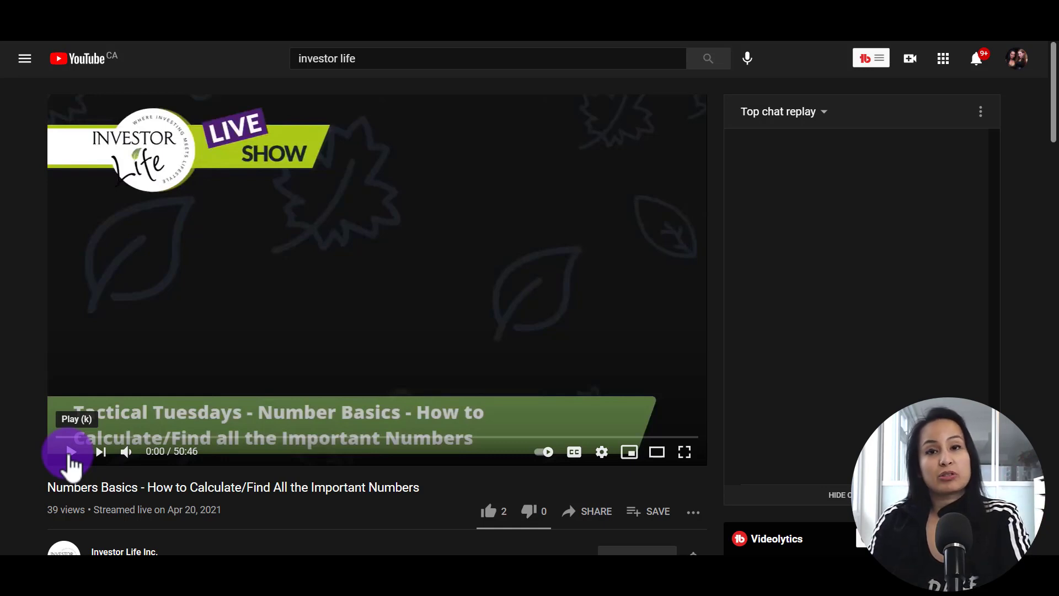
Play the livestream replay's opening countdown and pause it at 0:13
left_click(70, 455)
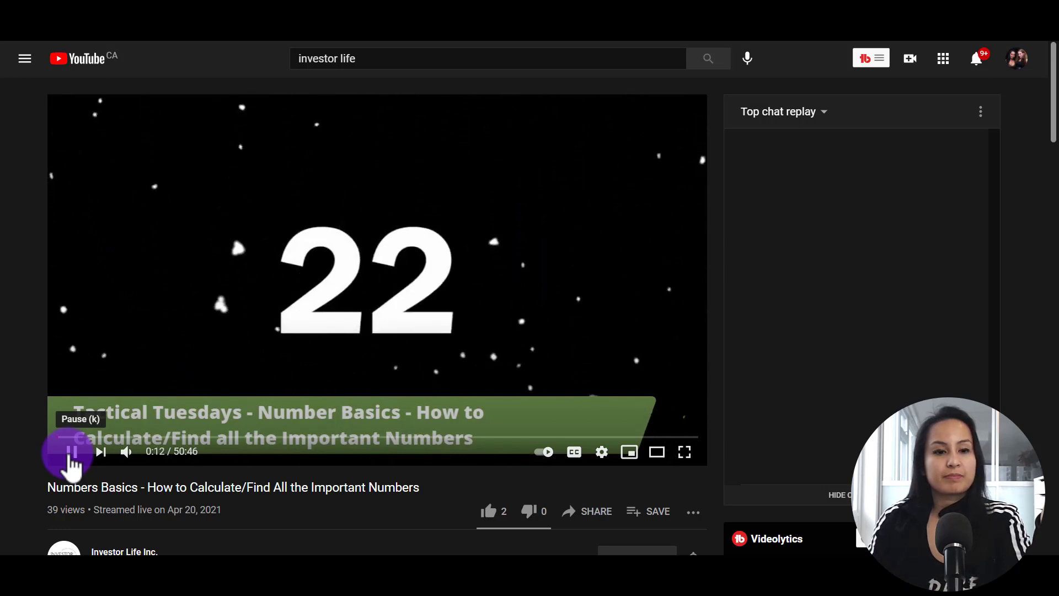
left_click(71, 459)
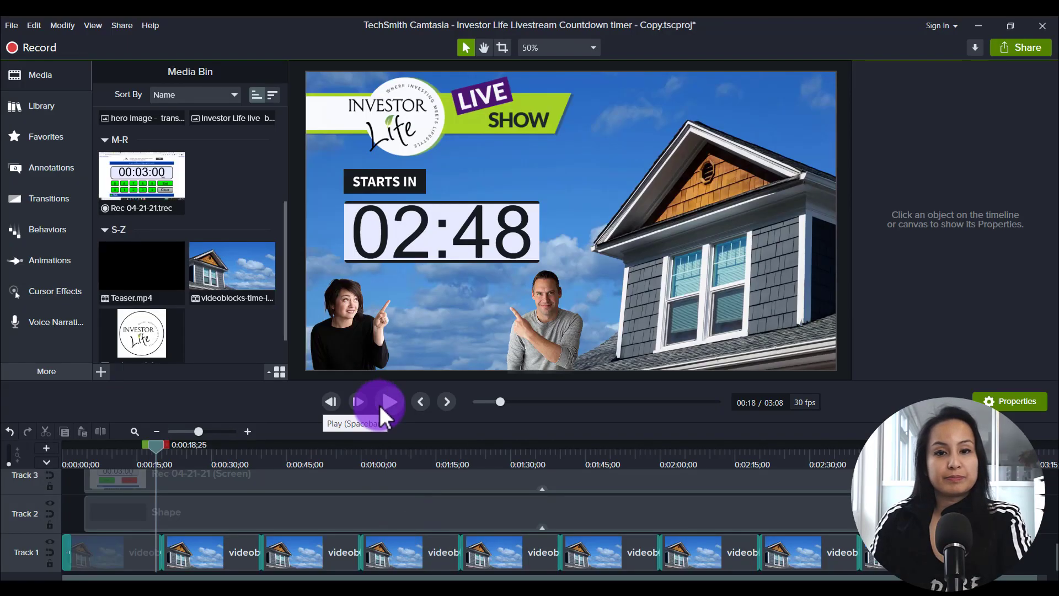
Resume the countdown preview and pause at 00:25 with 02:41 on the timer
left_click(380, 404)
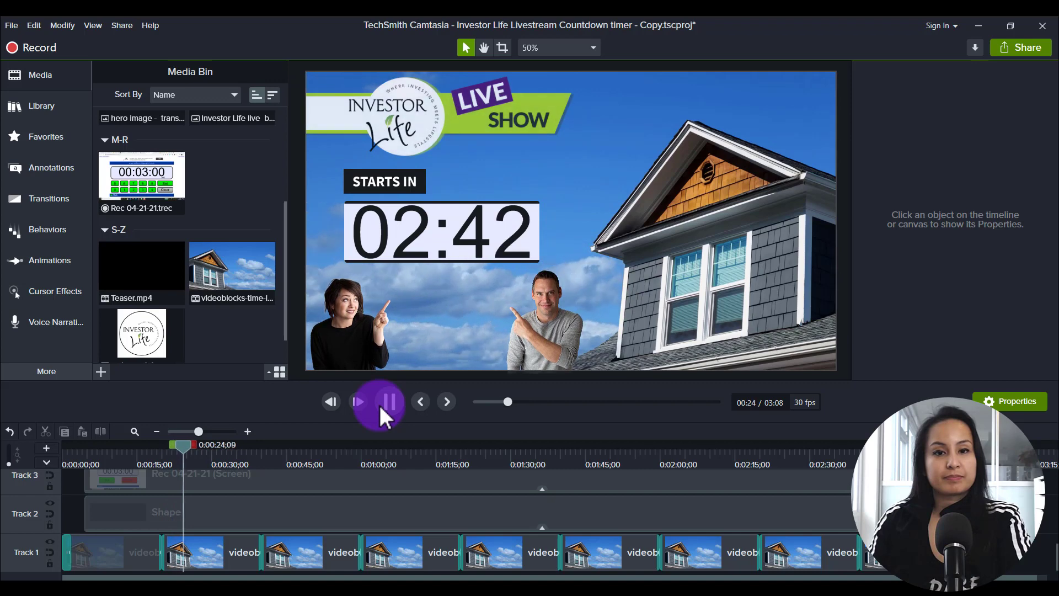
left_click(379, 405)
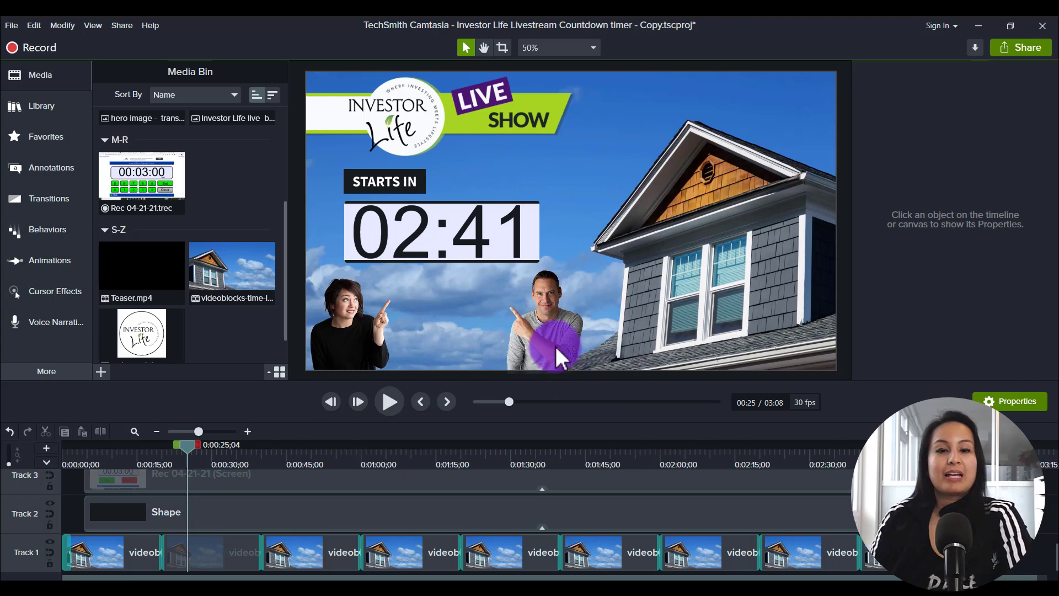
left_click(223, 288)
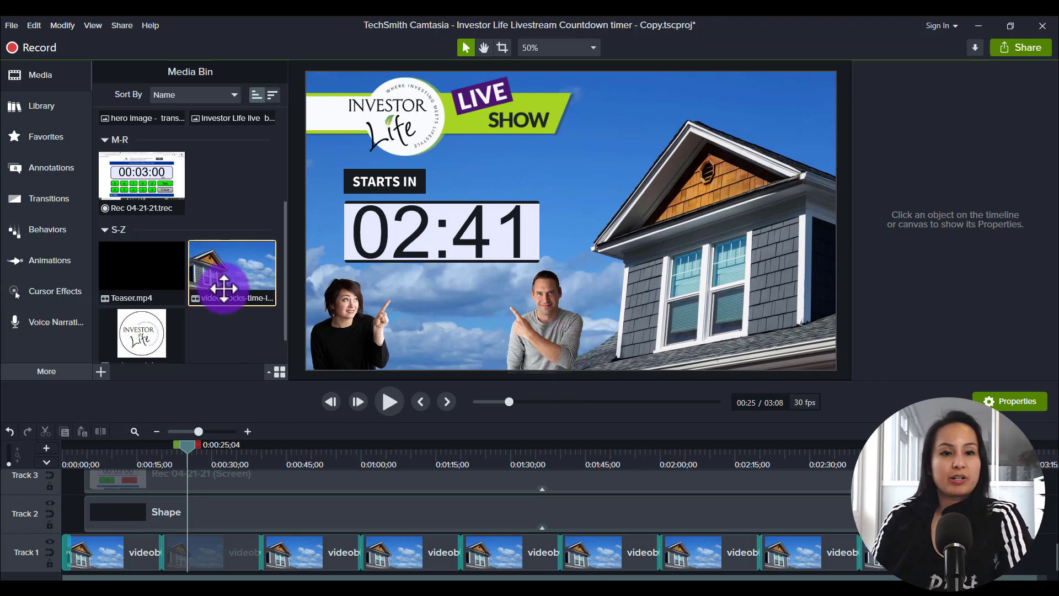
double_click(224, 287)
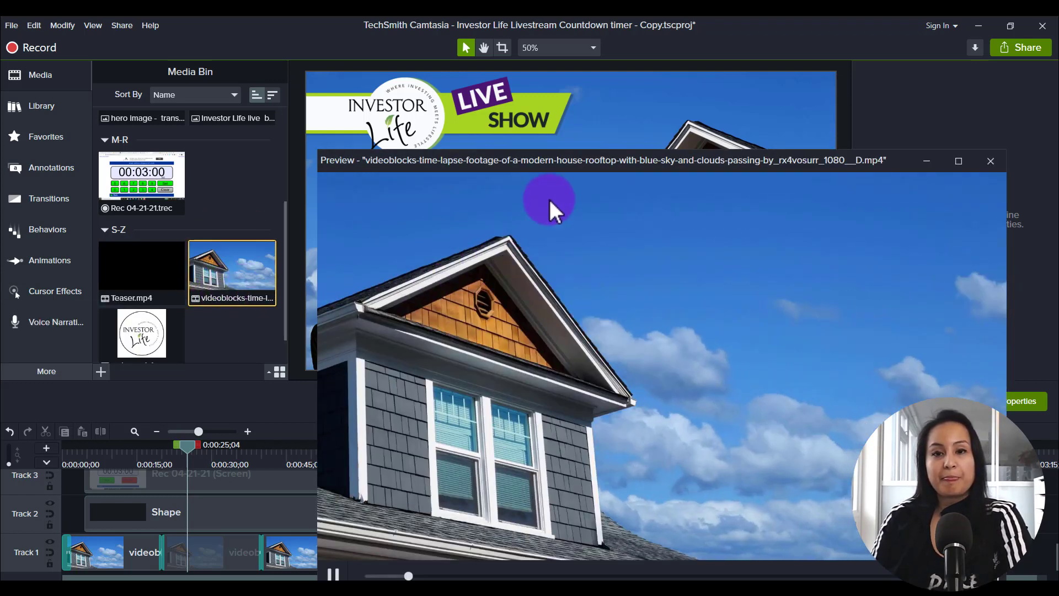
left_click_drag(556, 161, 525, 86)
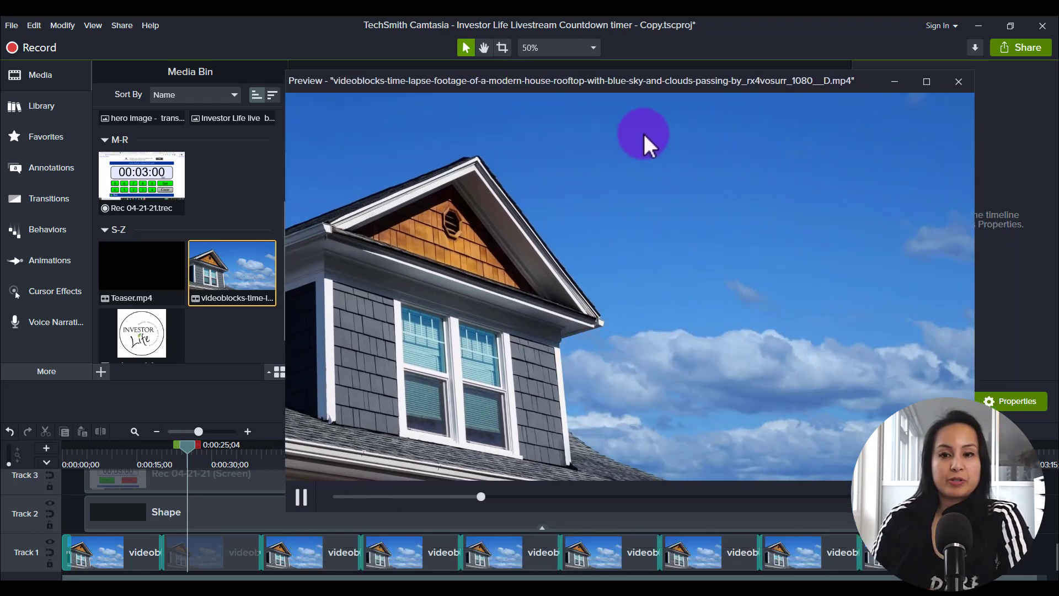
left_click(964, 83)
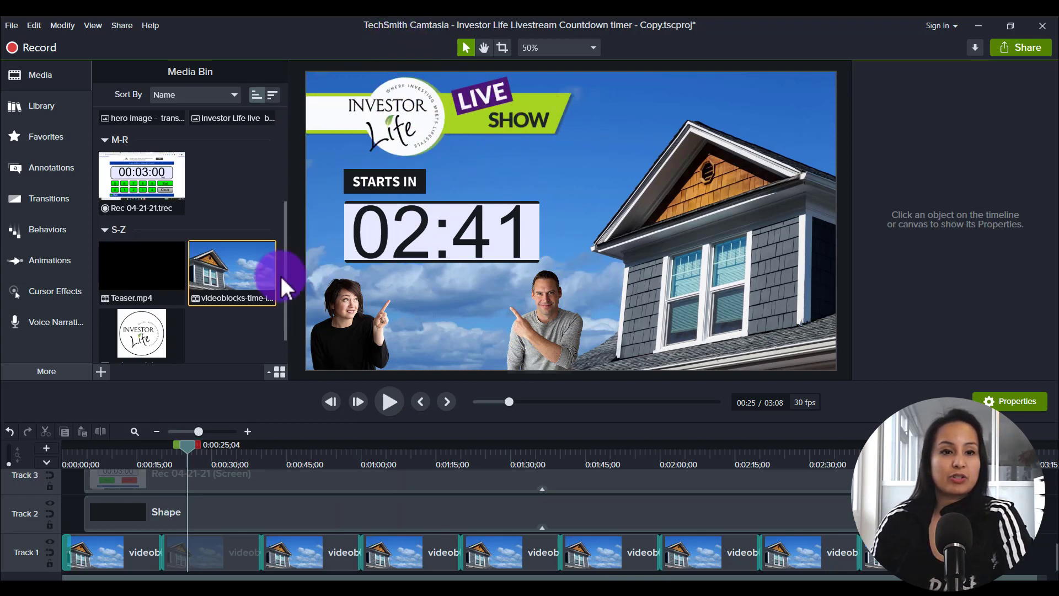
Preview the Investor Life live banner and the two hosts' hero image, closing each preview
scroll(221, 287, "down", 1)
scroll(154, 335, "up", 5)
left_click(228, 239)
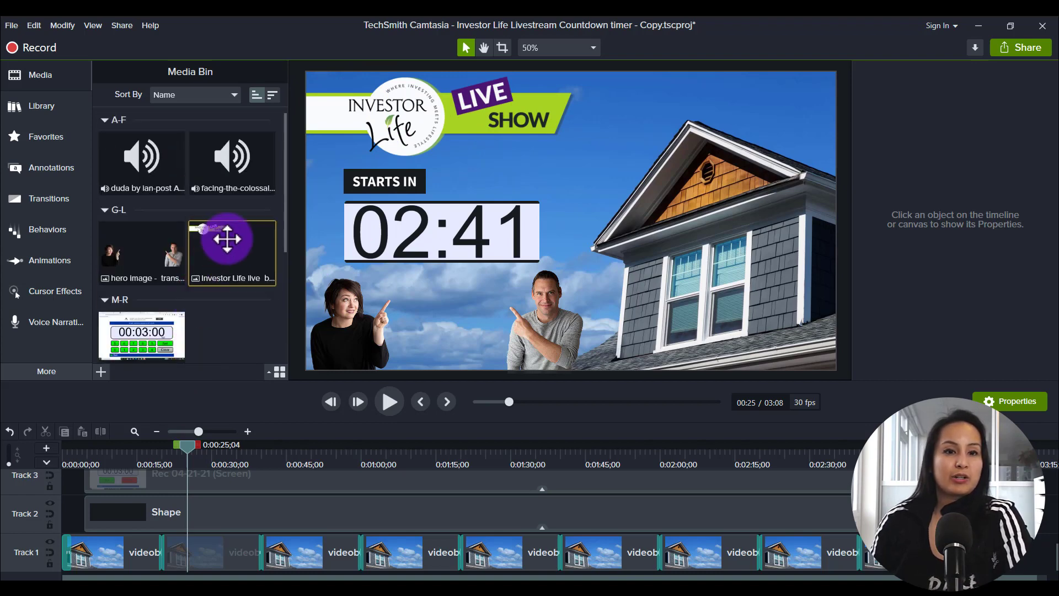
double_click(227, 239)
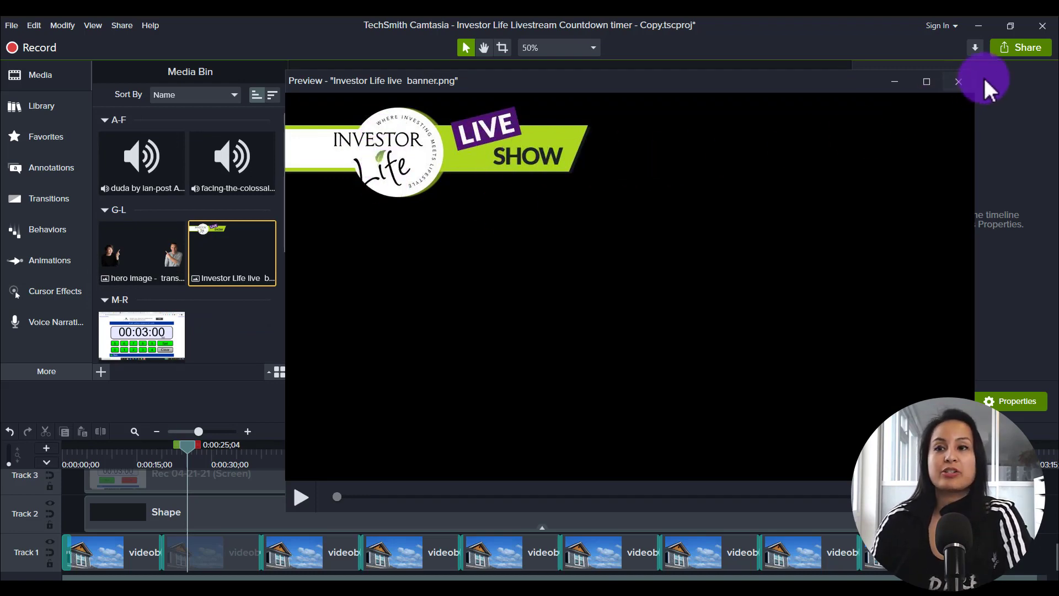
left_click(959, 82)
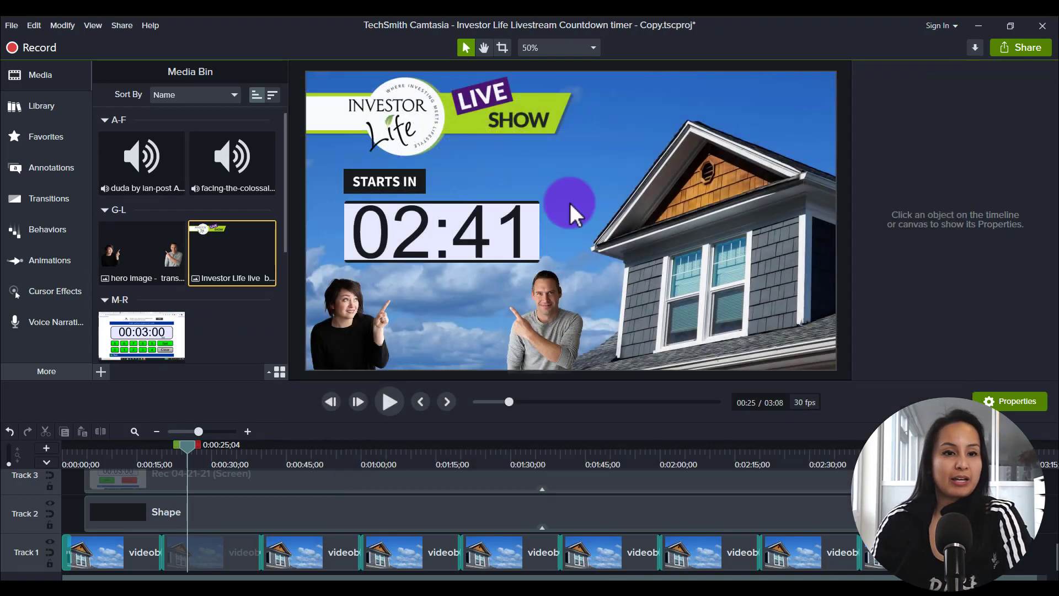
double_click(151, 263)
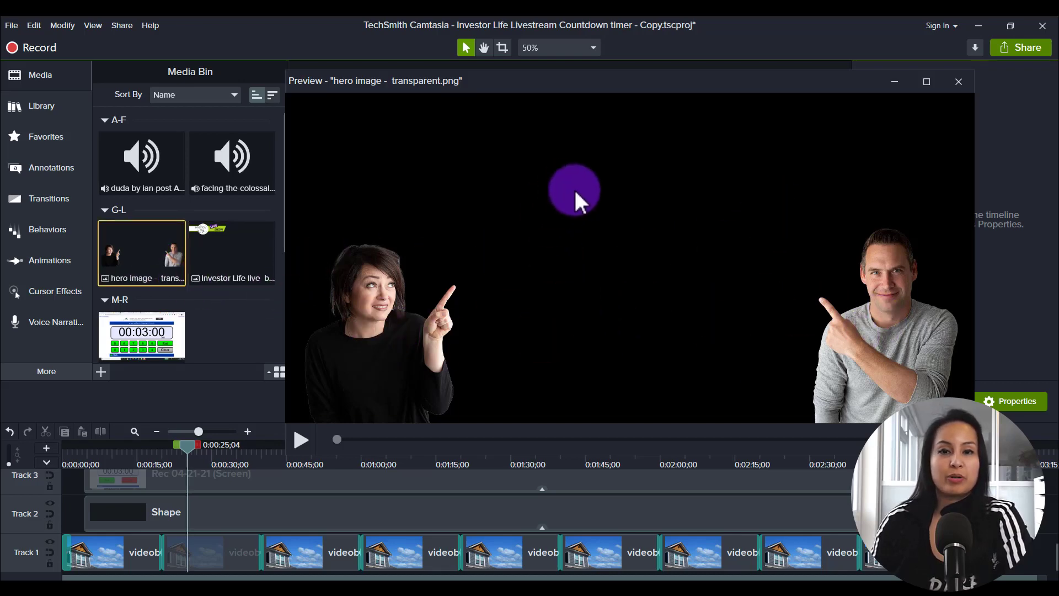
left_click(958, 82)
Select the Teaser.mp4 and Rec 04-21-21.trec clips, then minimise Camtasia
scroll(203, 282, "down", 2)
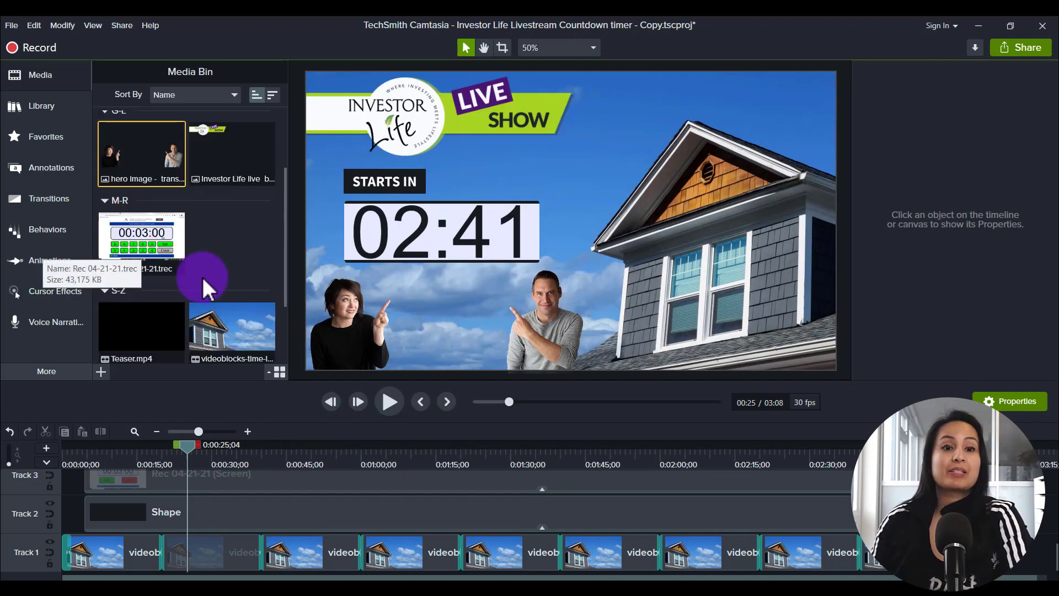
scroll(131, 256, "down", 3)
left_click(150, 209)
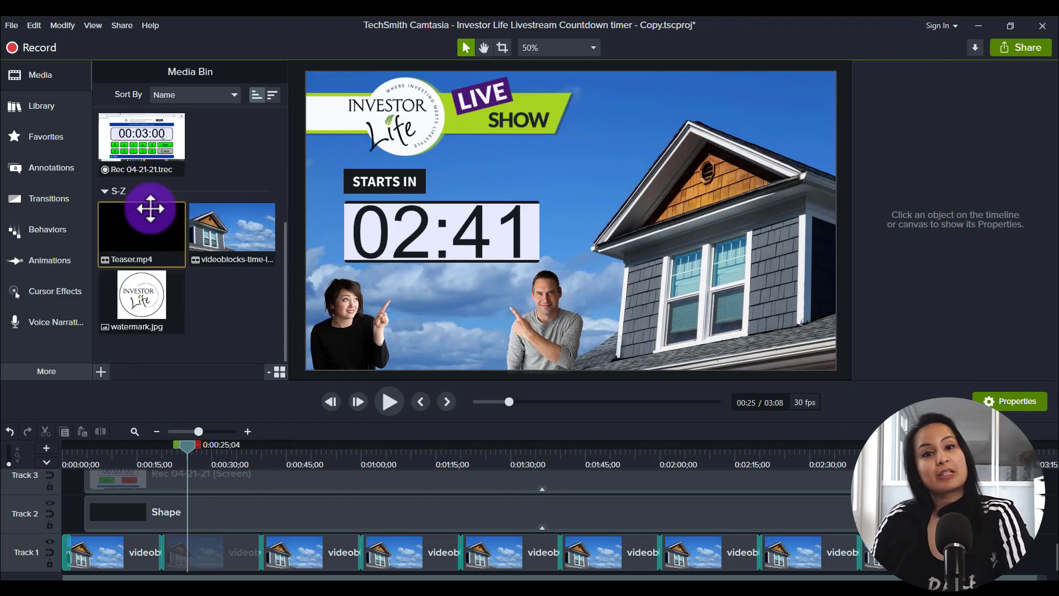
scroll(166, 204, "up", 1)
left_click(145, 163)
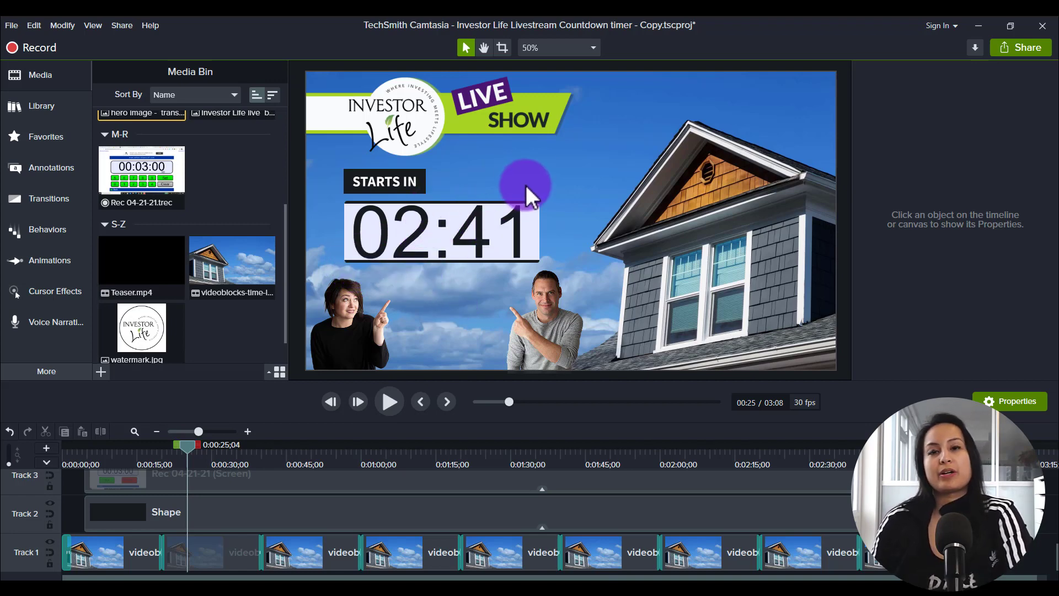
left_click(977, 26)
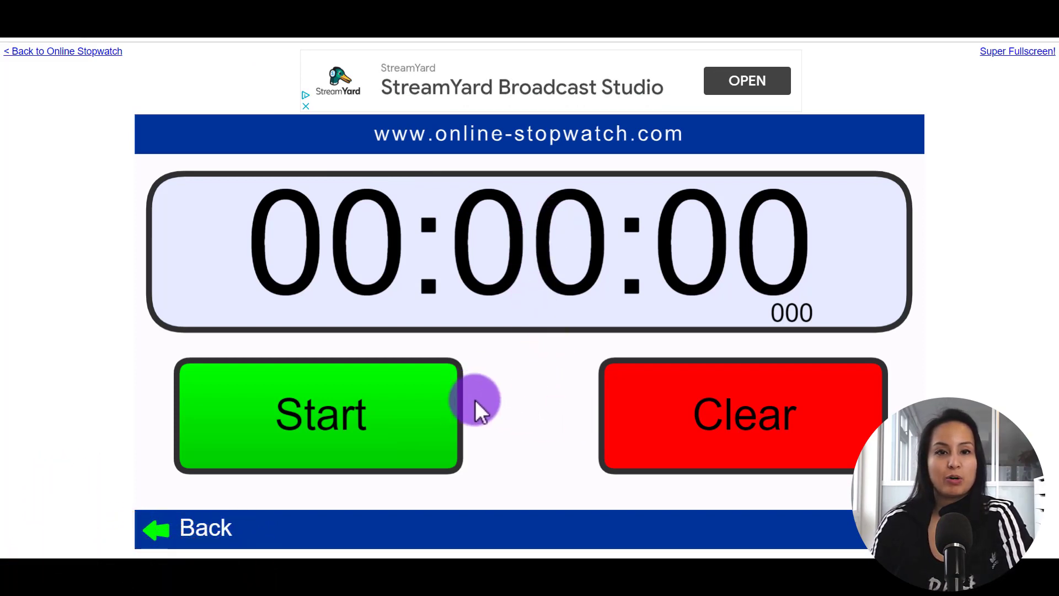
Start and pause the stopwatch, then return to the Online-Stopwatch home page
left_click(323, 406)
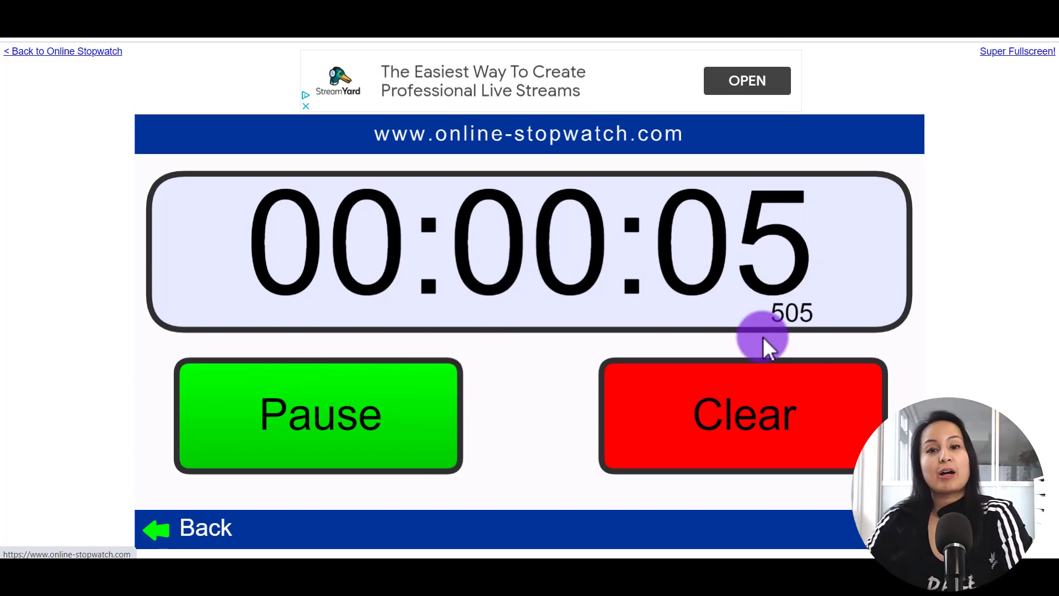
left_click(323, 411)
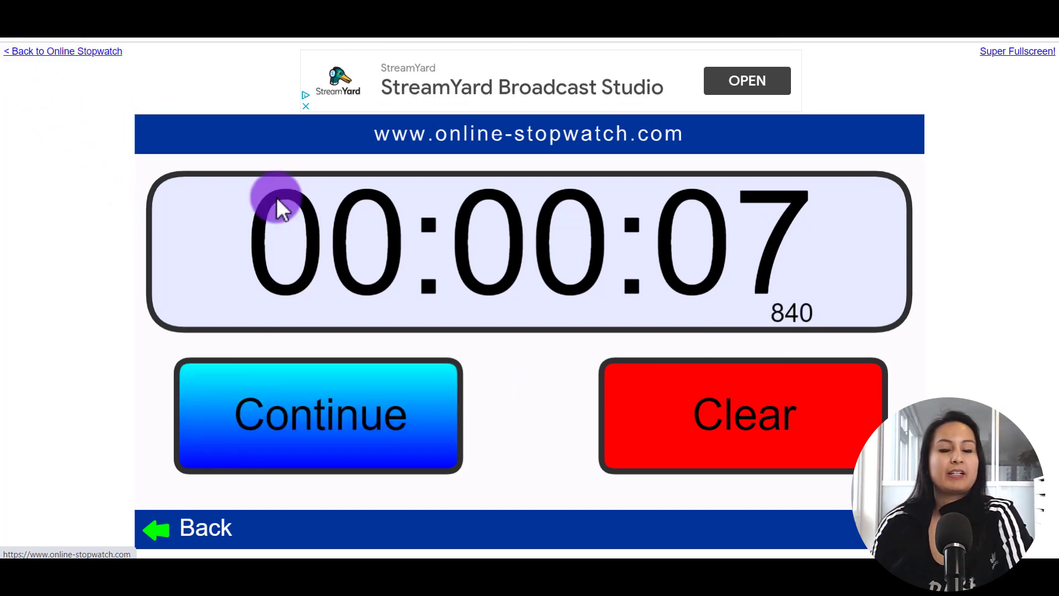
key("alt+Left")
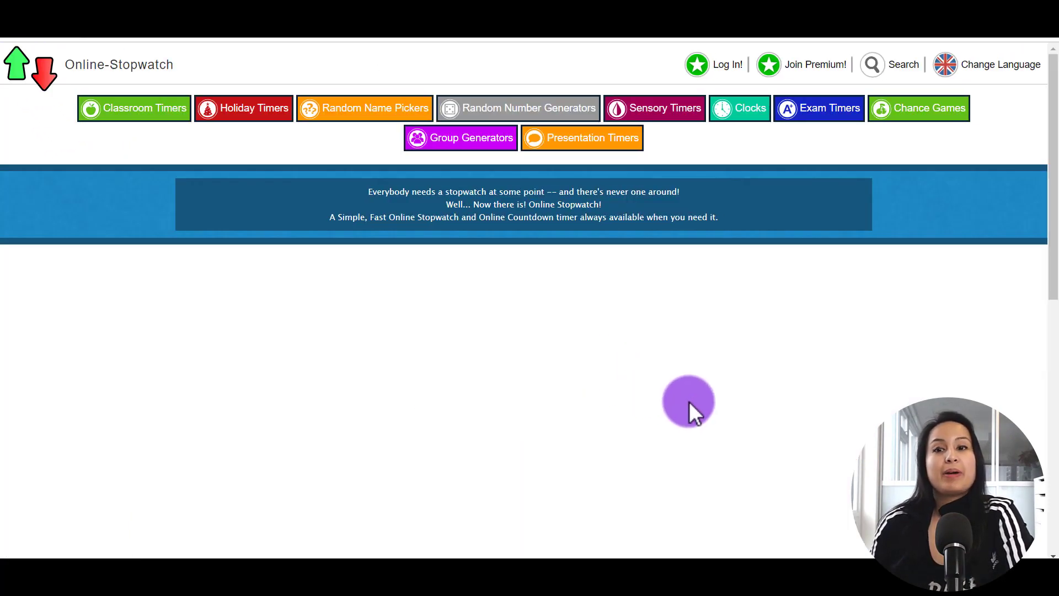
Set a 00:03:00 countdown timer and start it
scroll(700, 402, "down", 5)
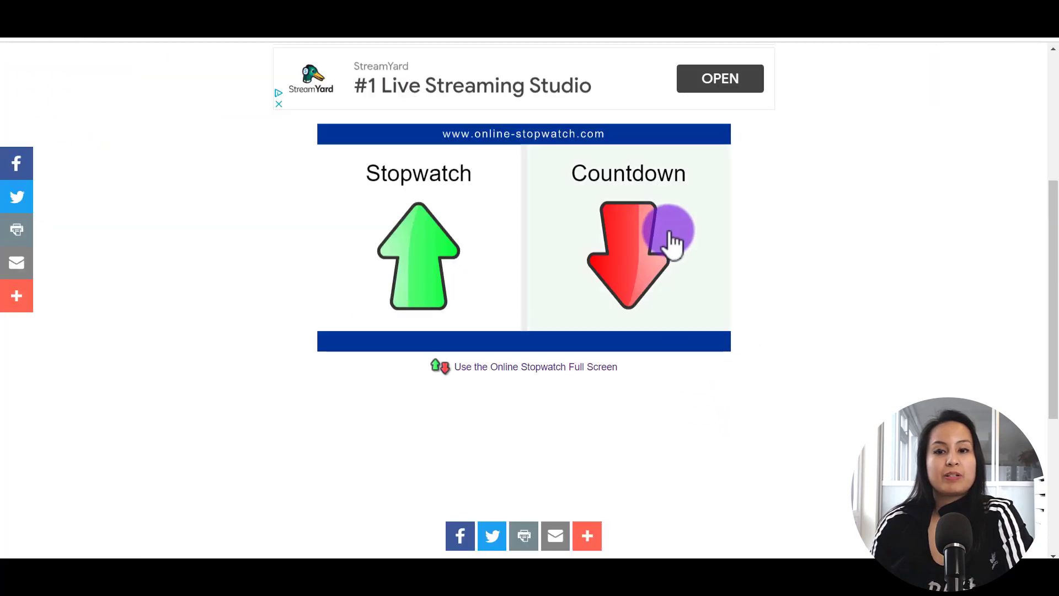
left_click(671, 242)
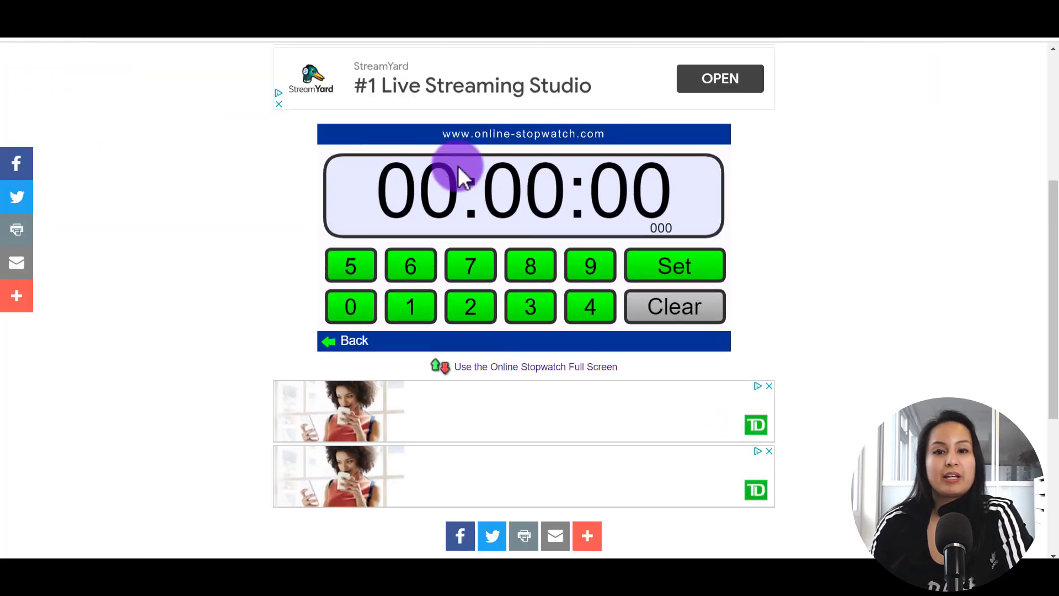
left_click(538, 307)
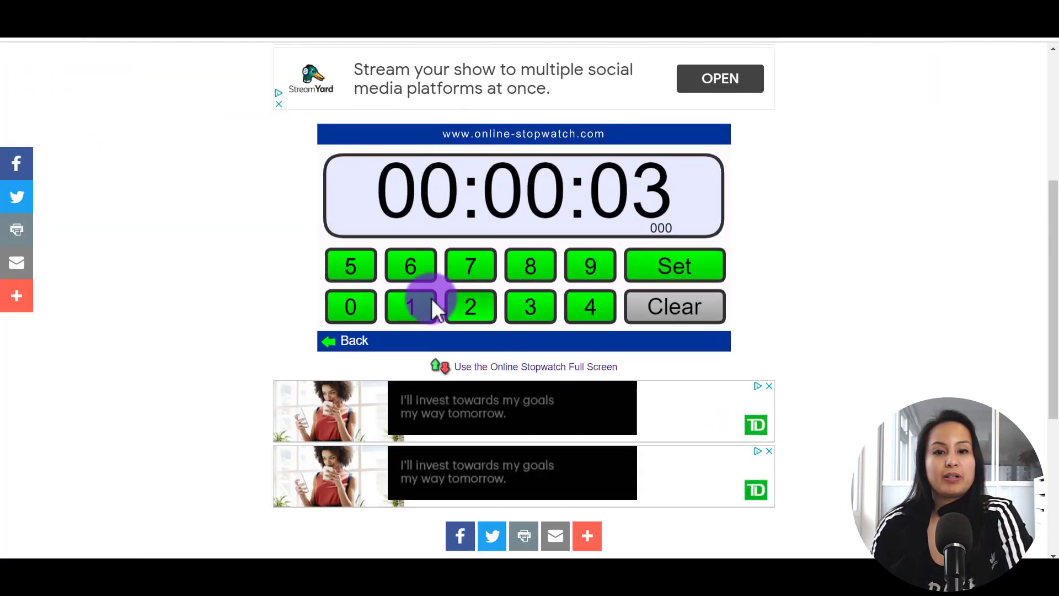
double_click(352, 308)
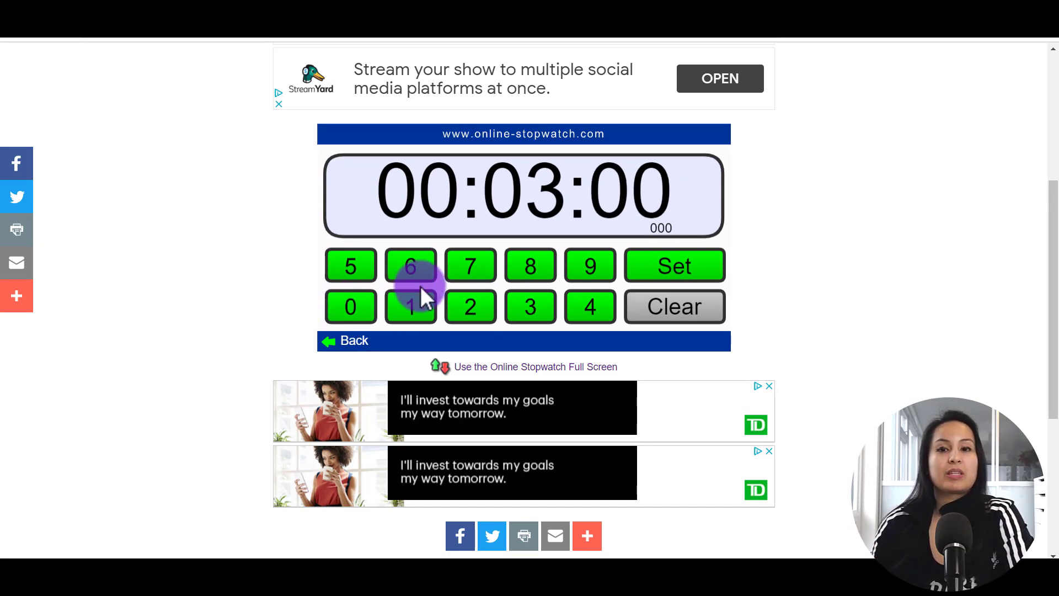
left_click(670, 271)
left_click(380, 270)
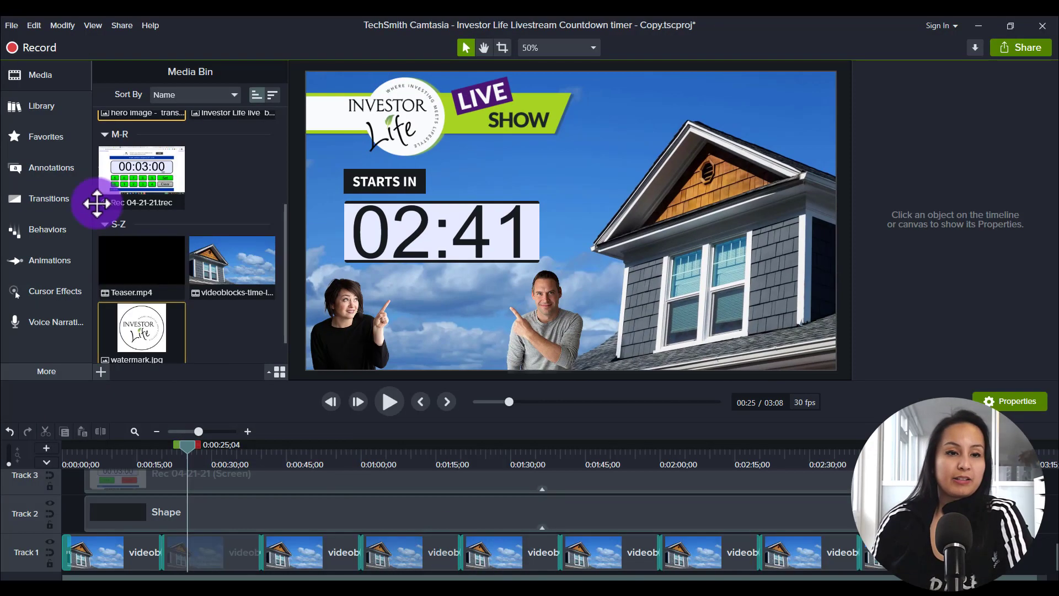
left_click(153, 182)
double_click(152, 182)
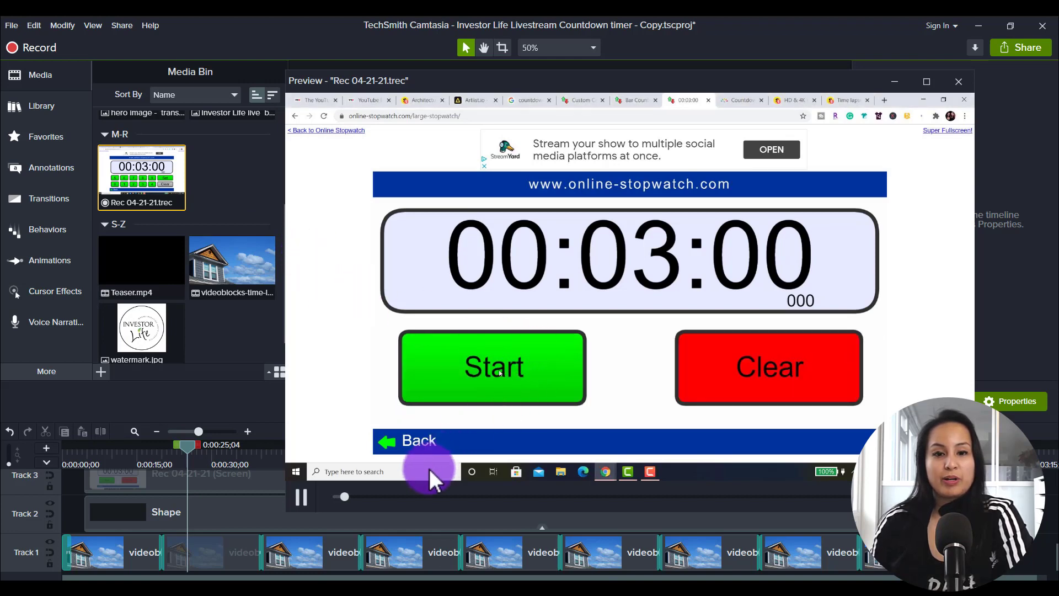
left_click(439, 497)
left_click_drag(439, 497, 472, 497)
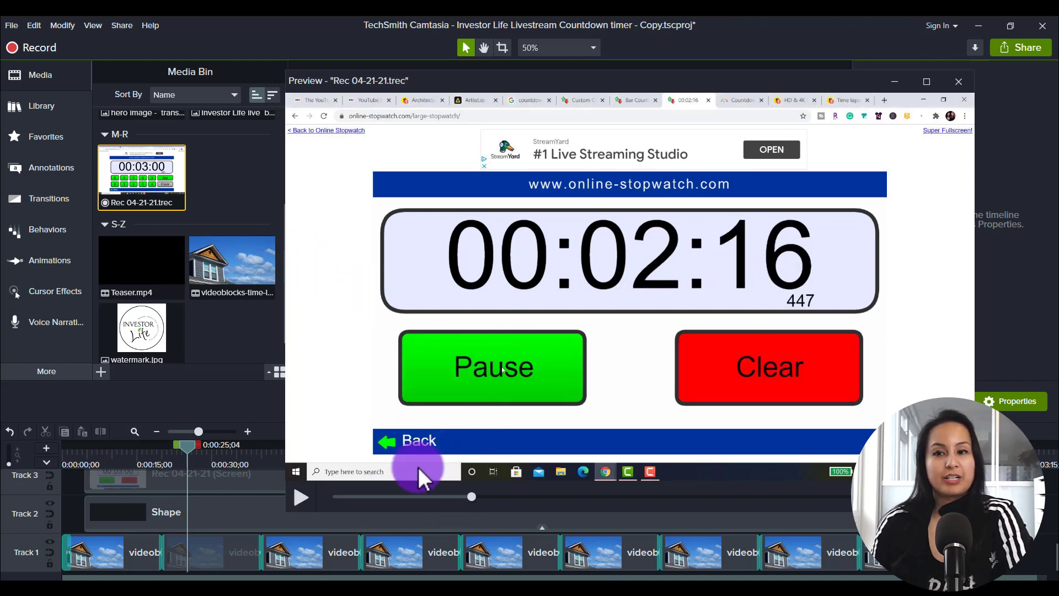
left_click(307, 506)
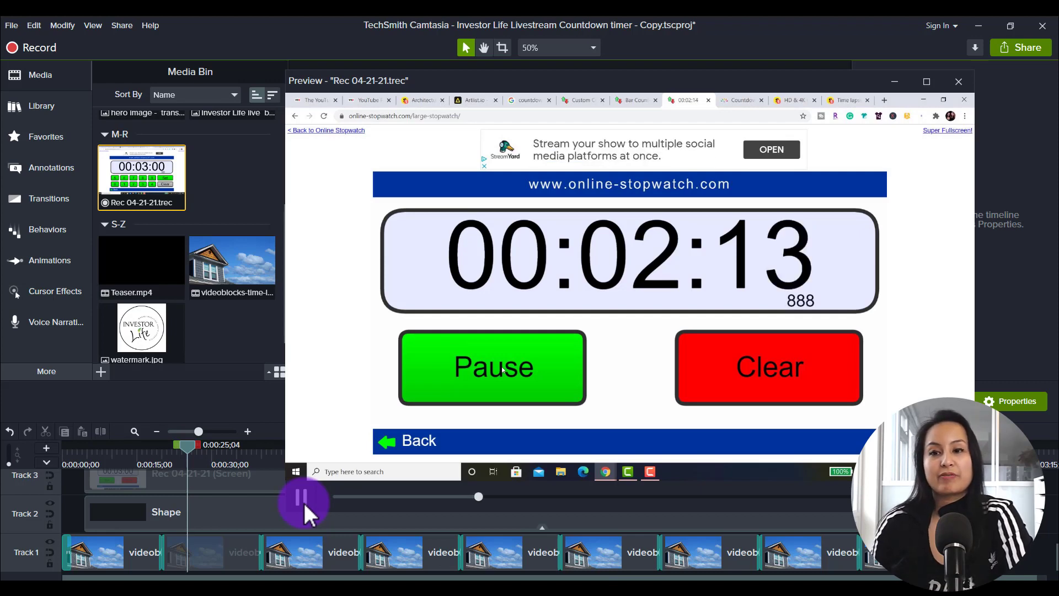
key("Escape")
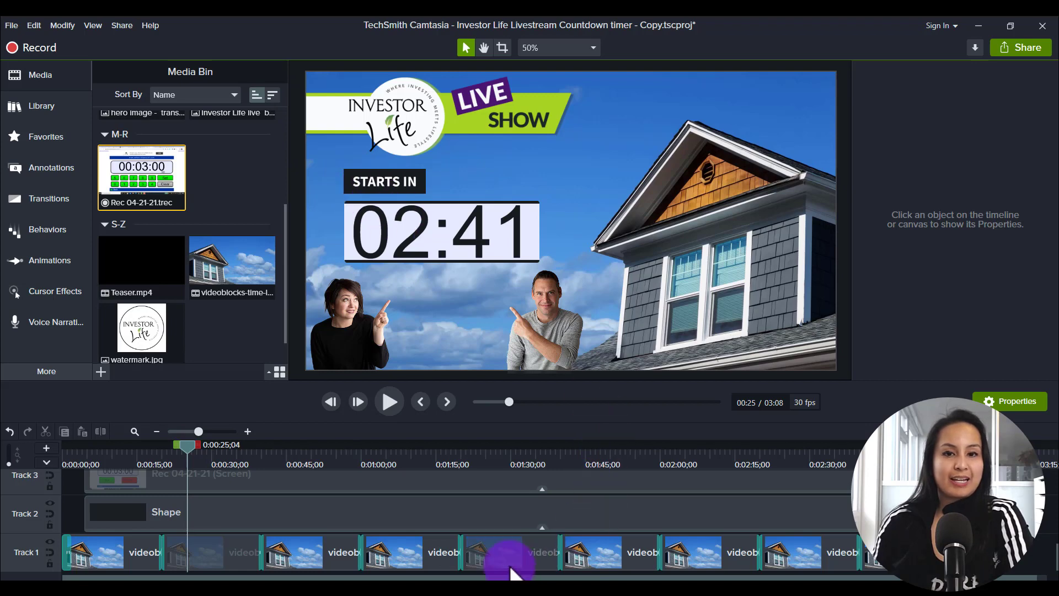
Select the facing-the-colossal music clip on Track 8 to show its Gain settings
scroll(503, 546, "up", 3)
scroll(499, 542, "down", 1)
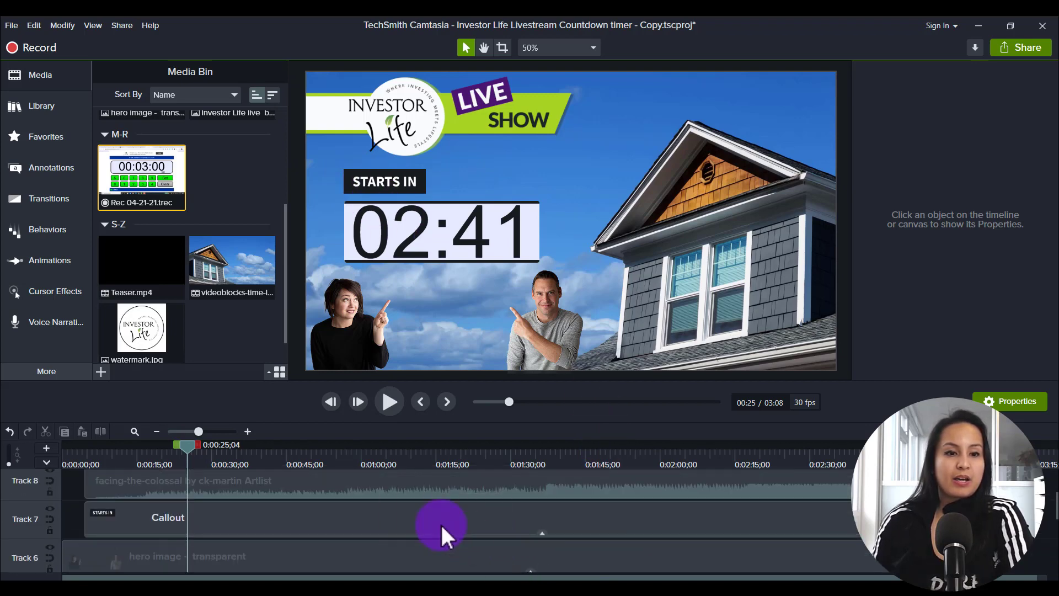
left_click(315, 486)
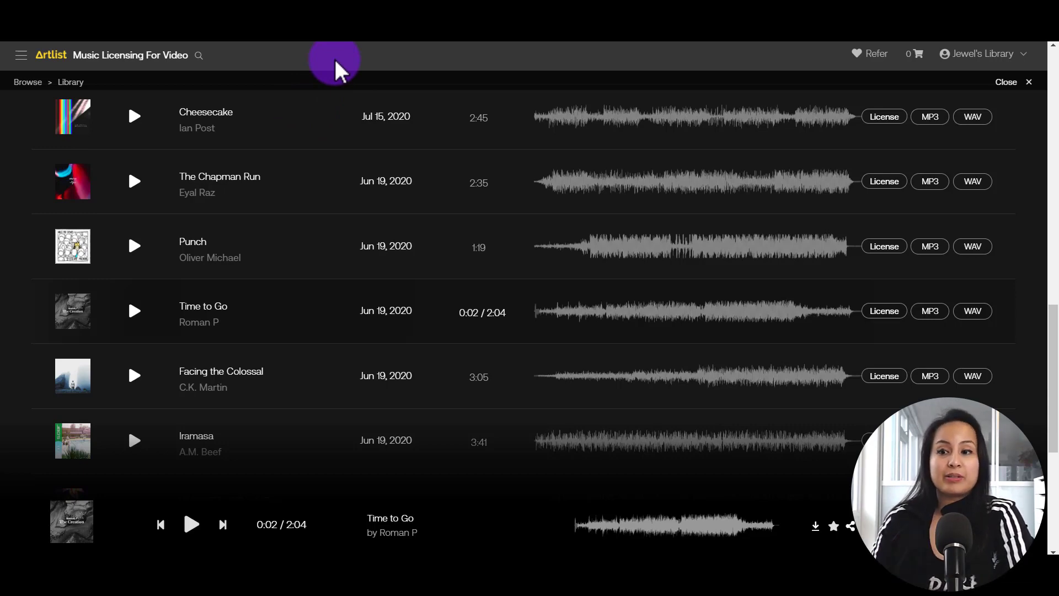
scroll(324, 246, "up", 10)
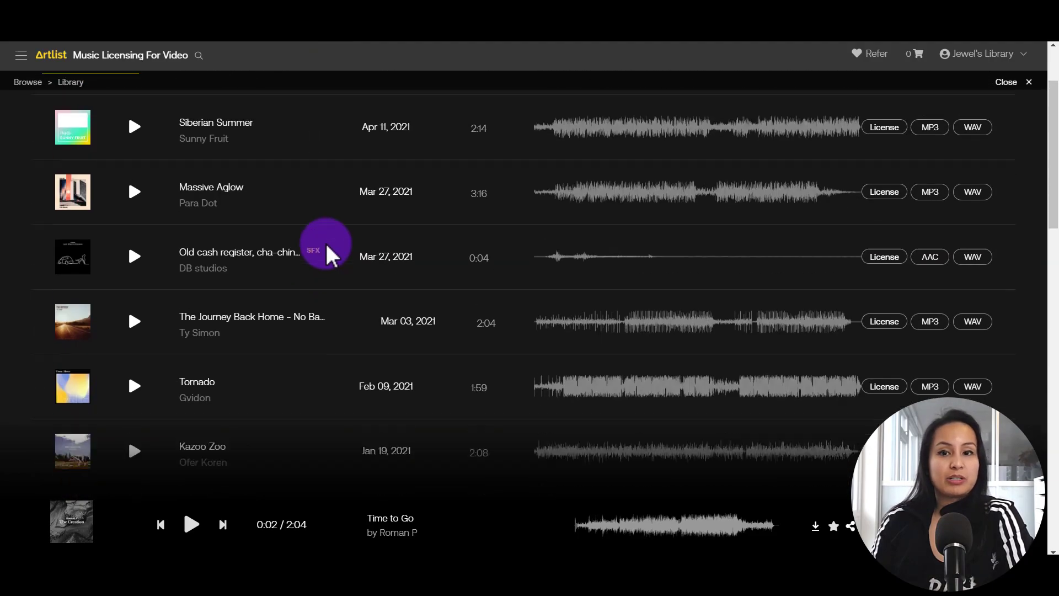
scroll(326, 250, "up", 3)
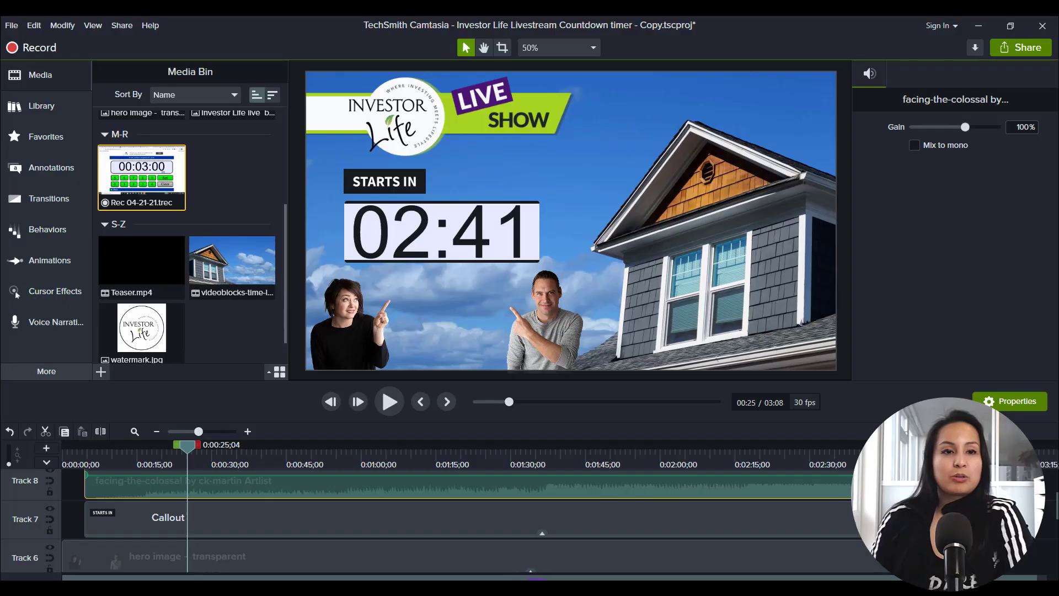
scroll(160, 324, "down", 1)
scroll(161, 326, "up", 5)
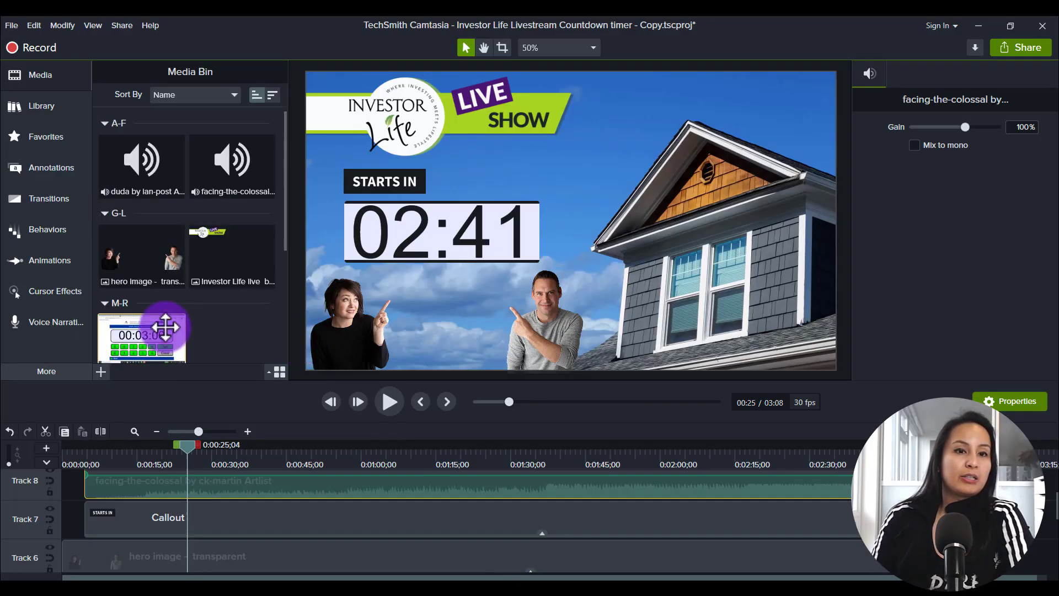
scroll(124, 484, "down", 5)
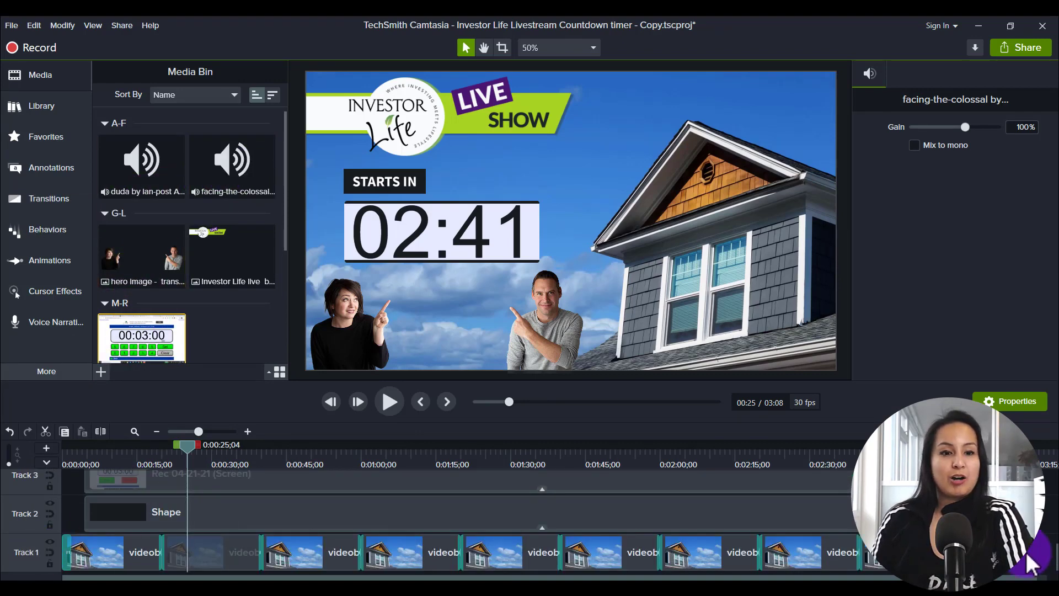
scroll(1026, 574, "up", 2)
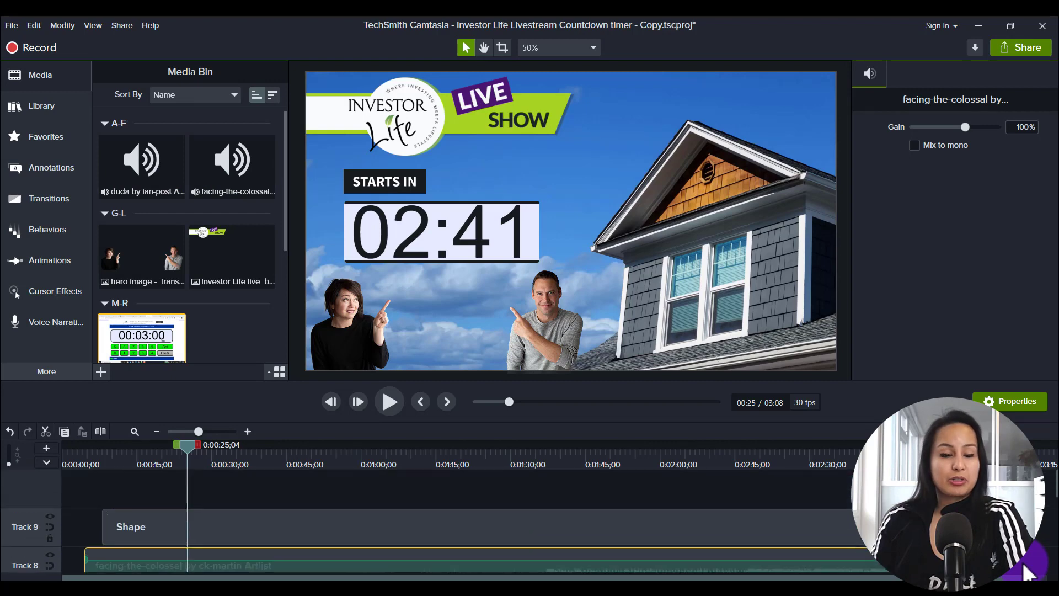
scroll(1026, 574, "down", 2)
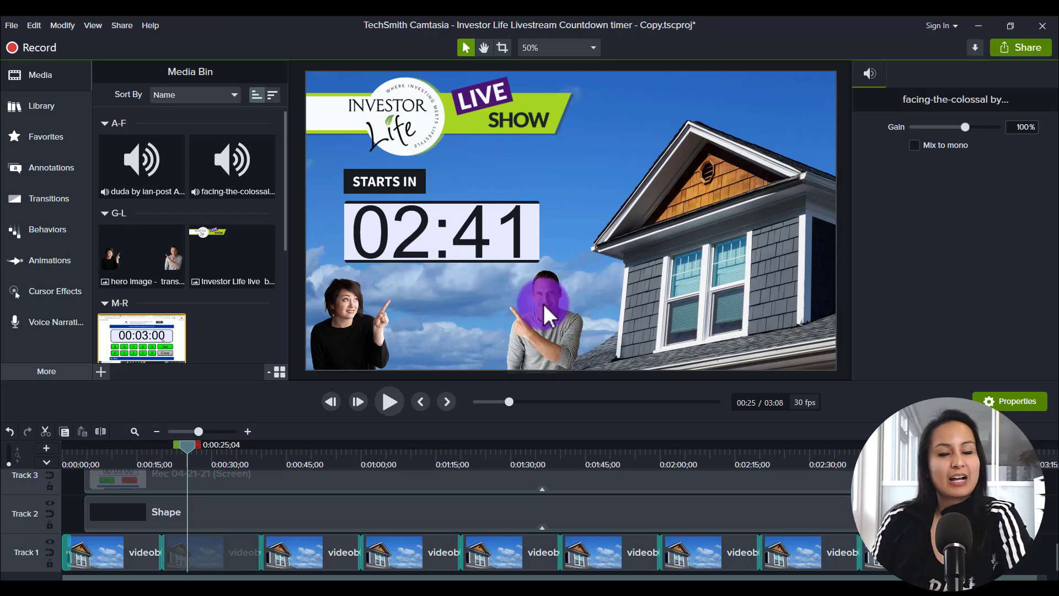
left_click(1021, 562)
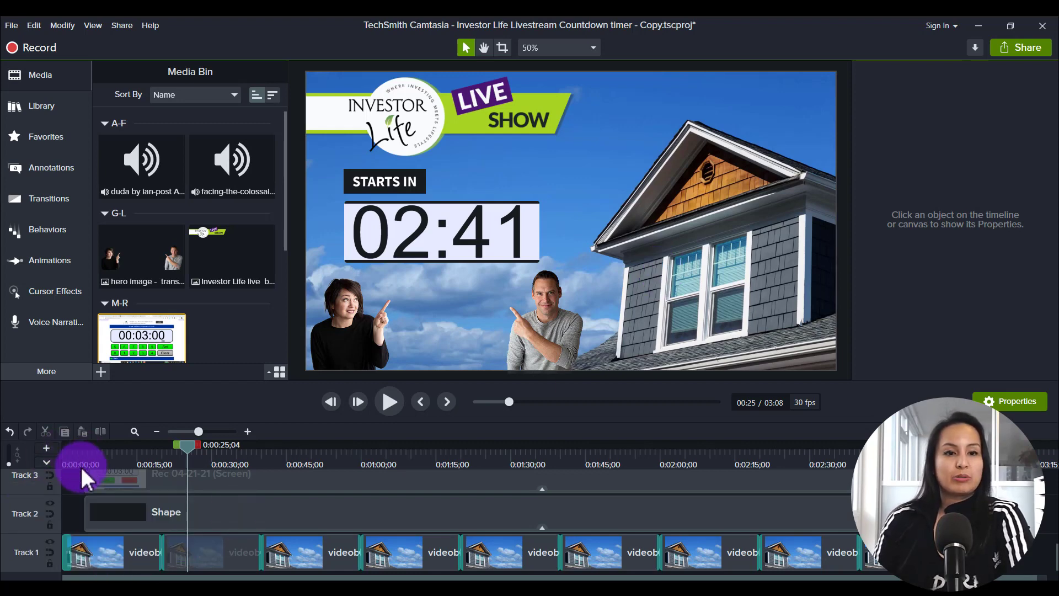
scroll(137, 292, "down", 3)
double_click(232, 234)
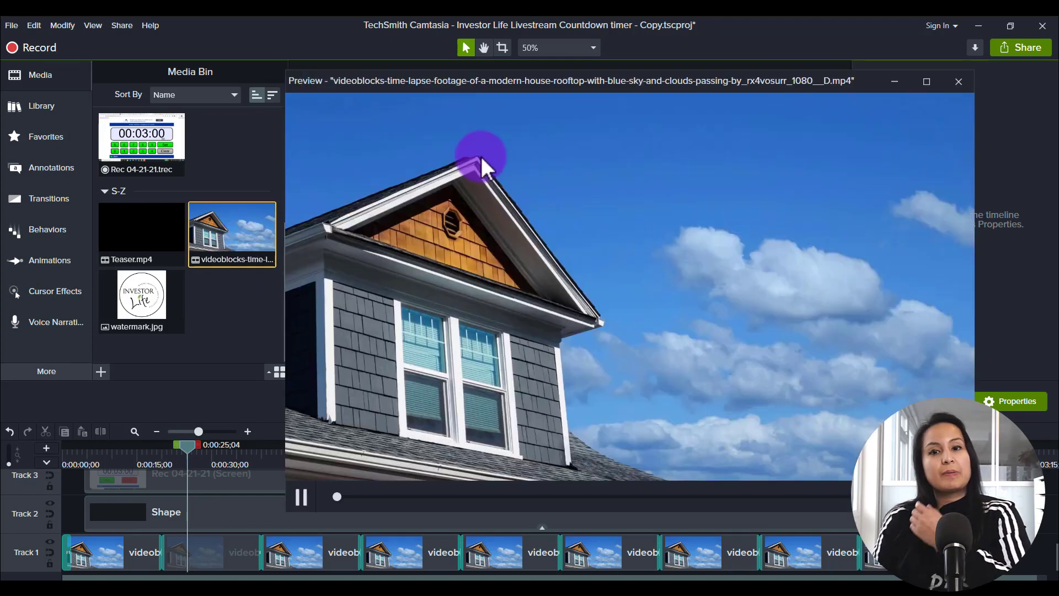
left_click(959, 81)
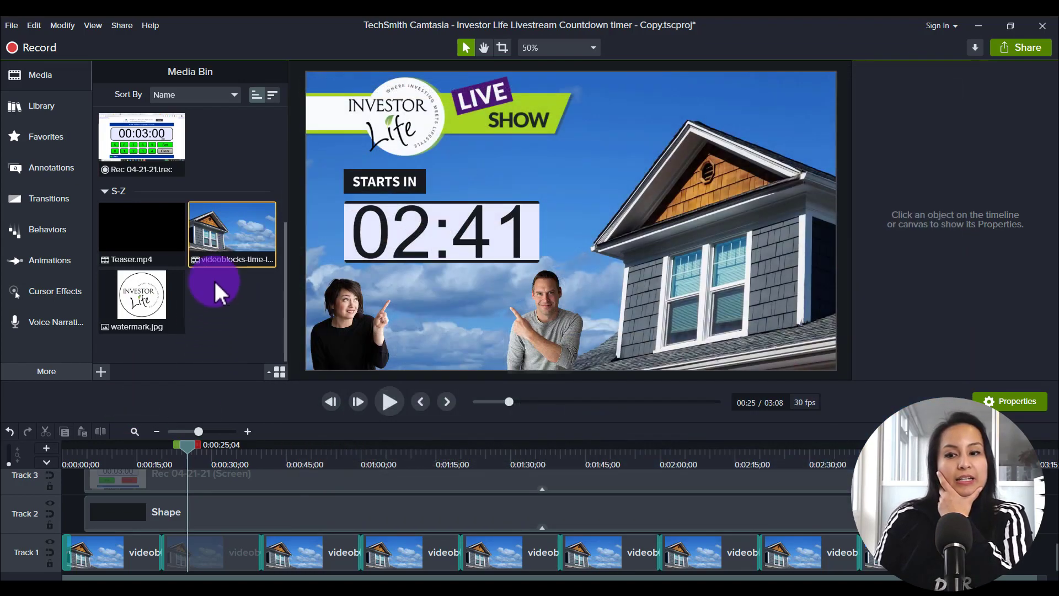
mouse_move(97, 554)
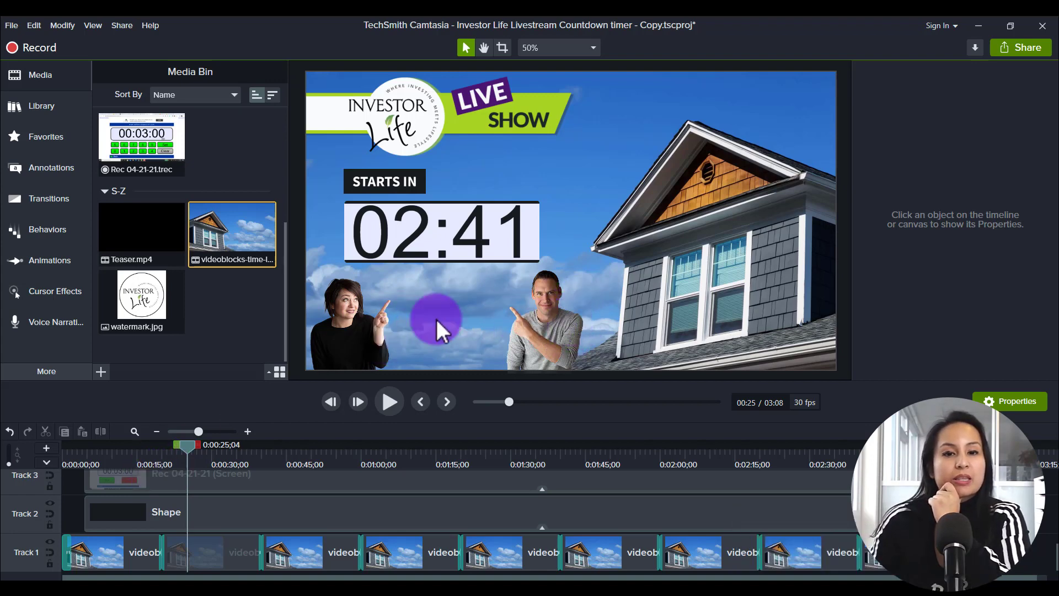
Paste copies of the first two Track 1 time-lapse clips past the countdown's end
left_click(214, 545)
left_click(114, 551, "ctrl")
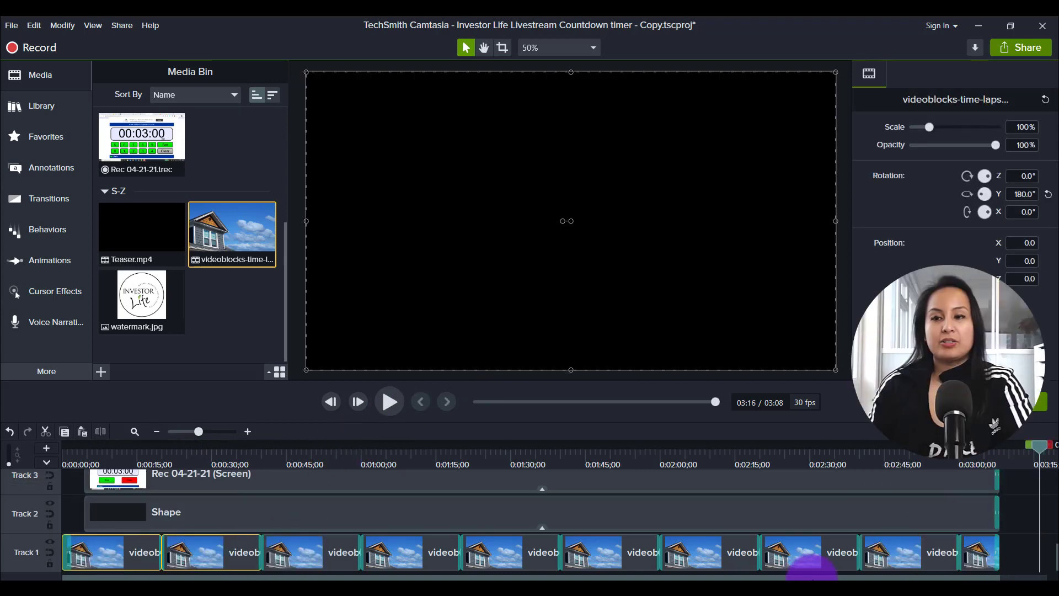
key("ctrl+v")
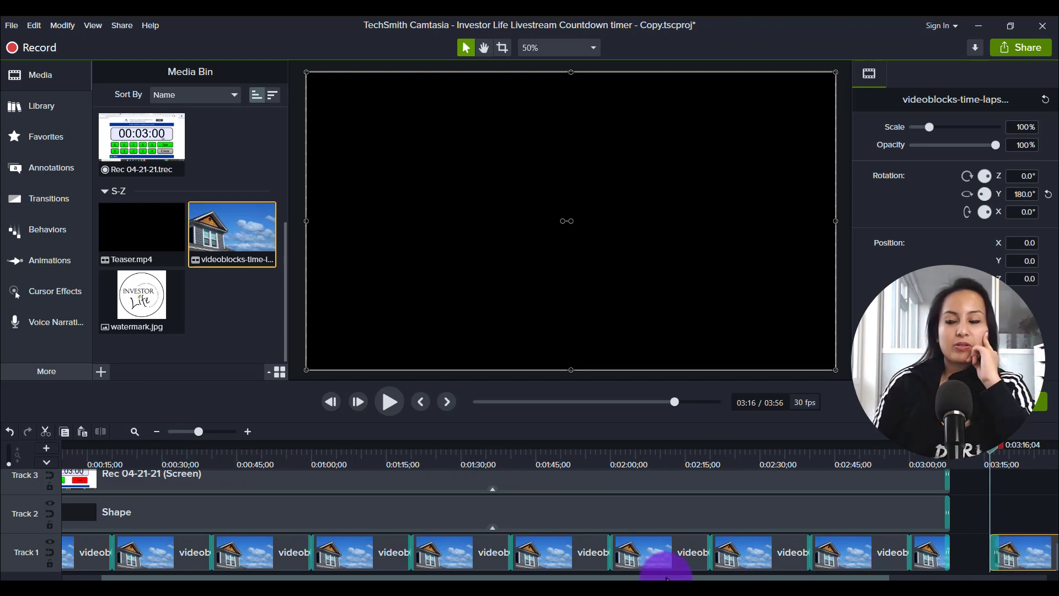
left_click_drag(666, 578, 824, 577)
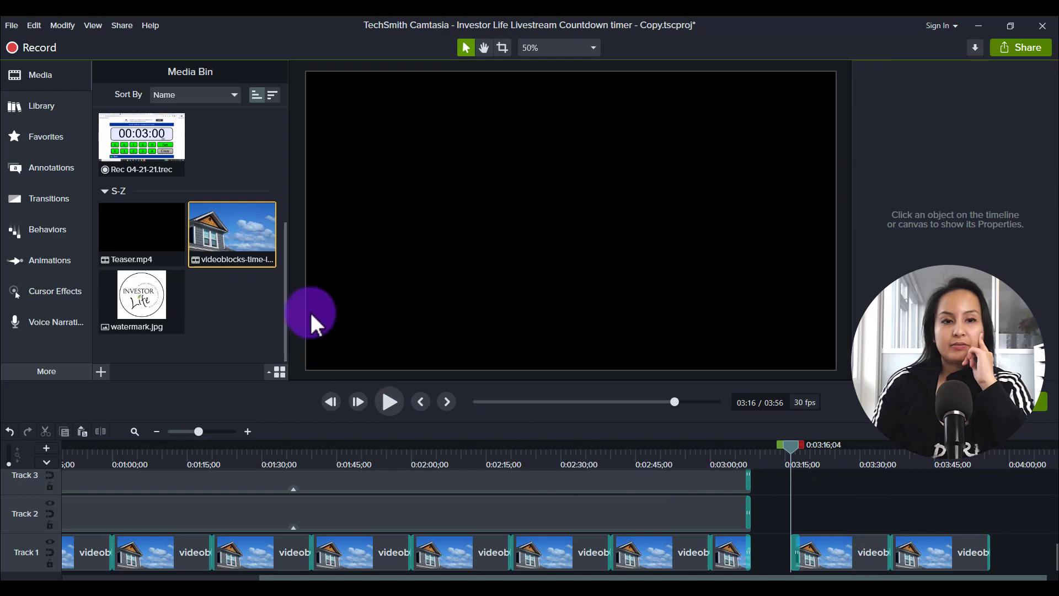
Drag two more time-lapse copies onto Track 3 around 03:34
left_click_drag(232, 234, 794, 508)
left_click_drag(236, 230, 895, 502)
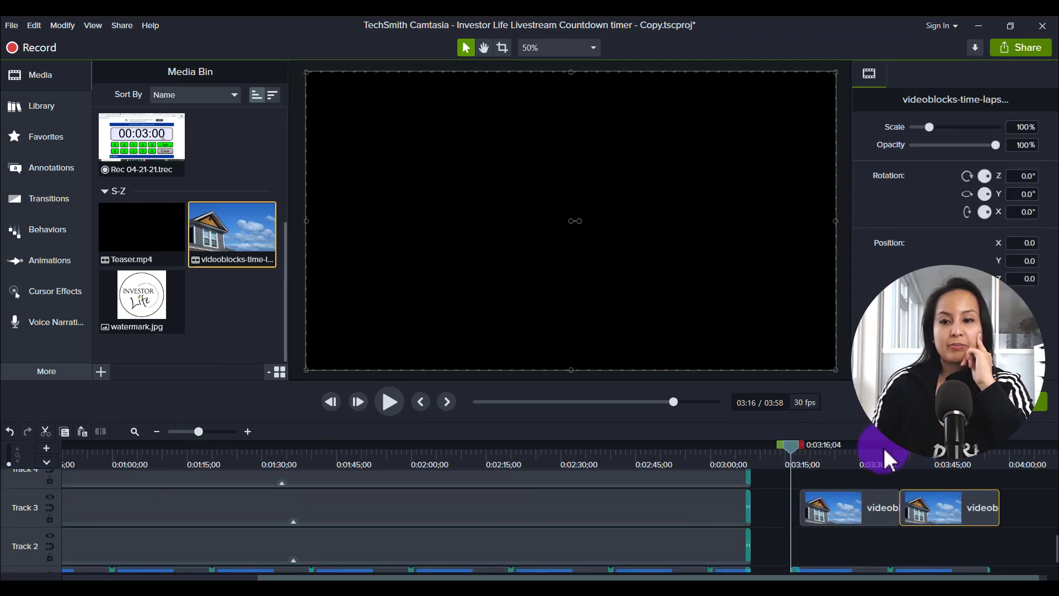
left_click_drag(813, 452, 880, 462)
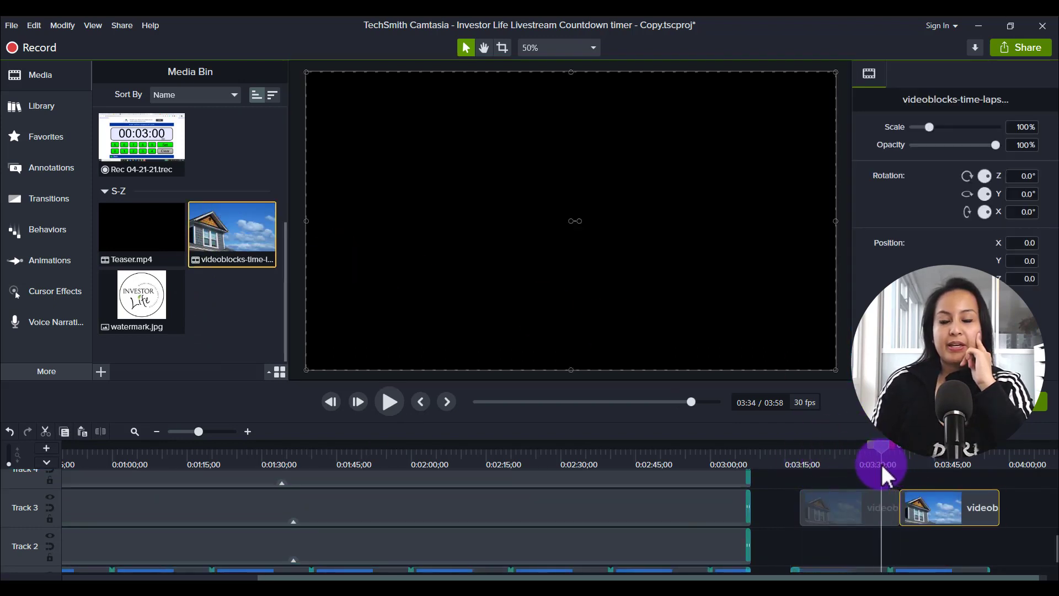
left_click(883, 505)
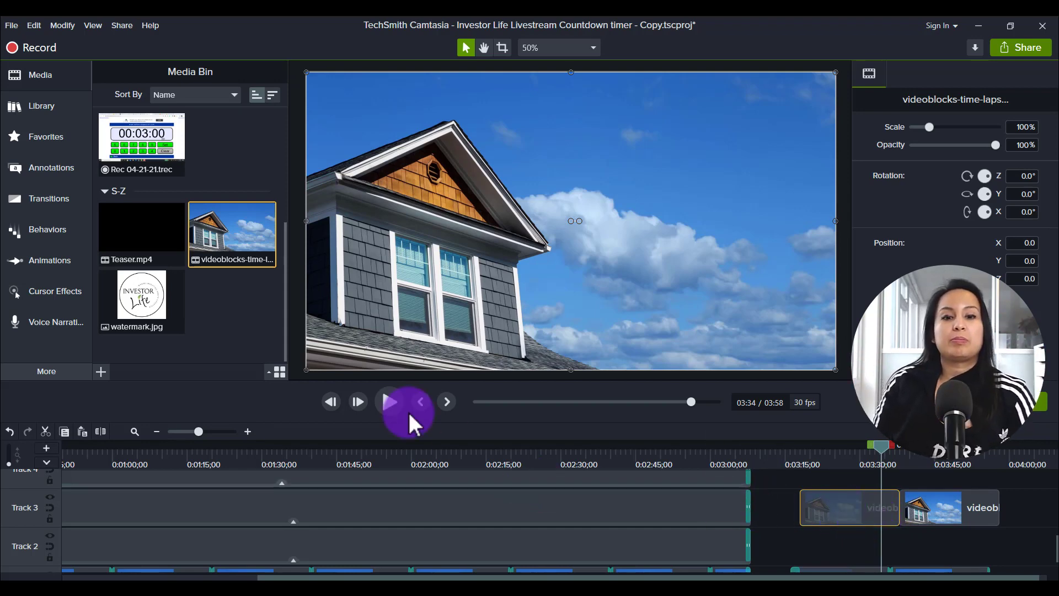
Preview the new ending section from around 03:36
left_click(390, 402)
left_click(392, 402)
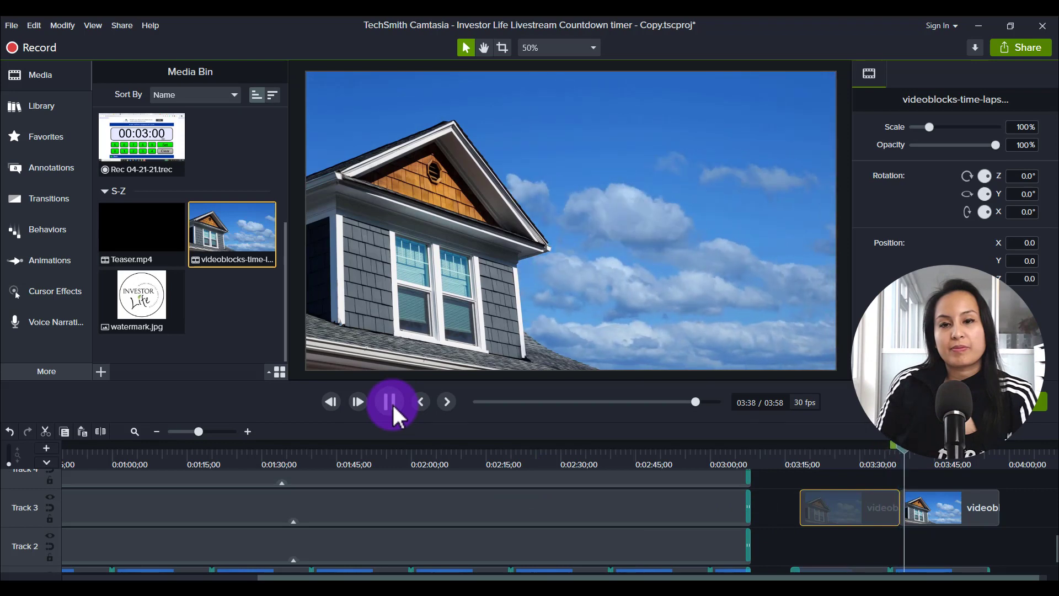
left_click(392, 402)
left_click(894, 463)
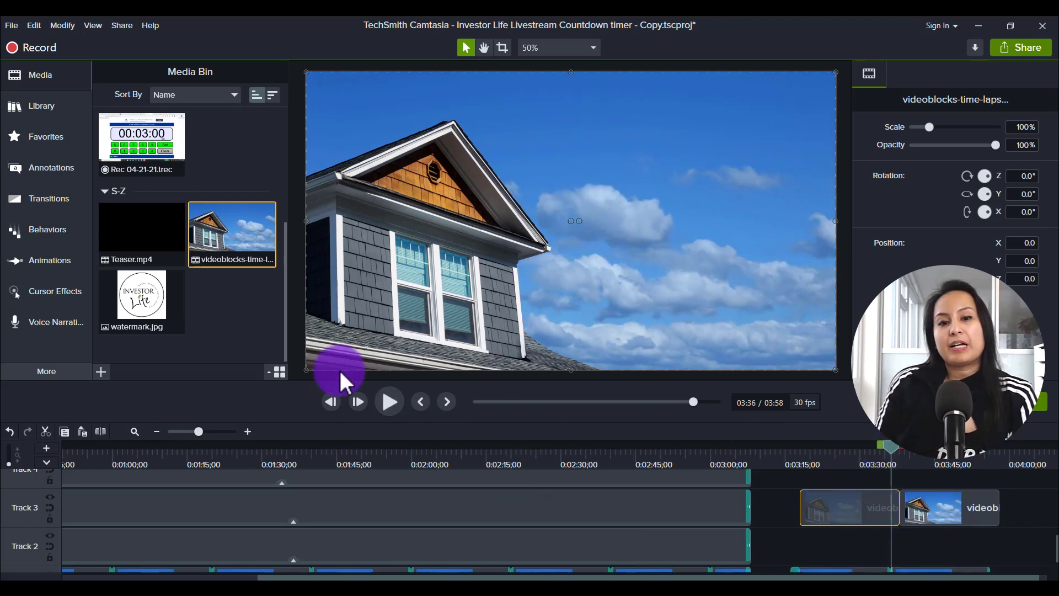
left_click(882, 501)
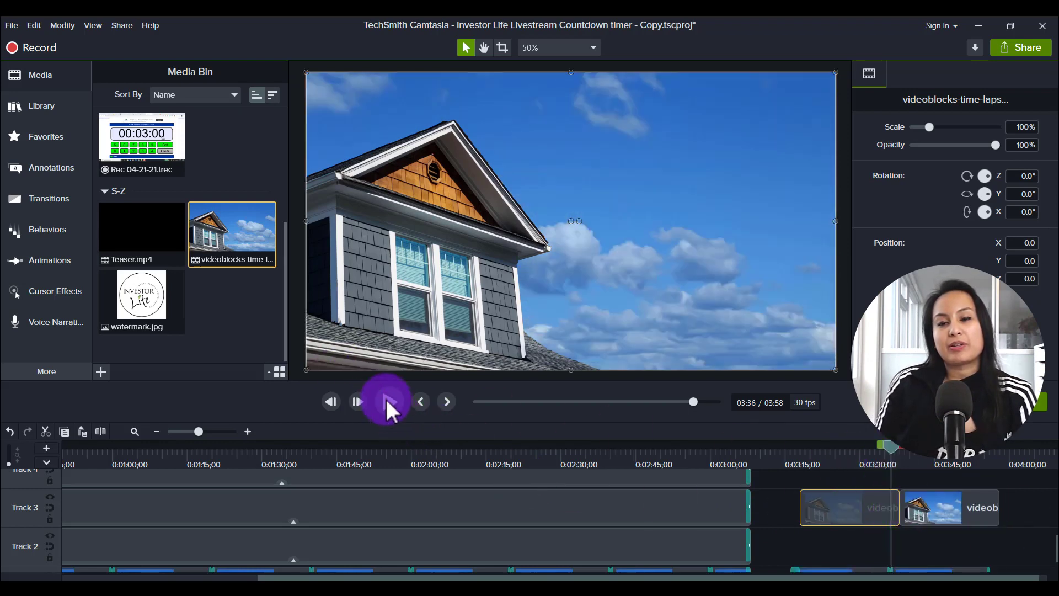
left_click(387, 401)
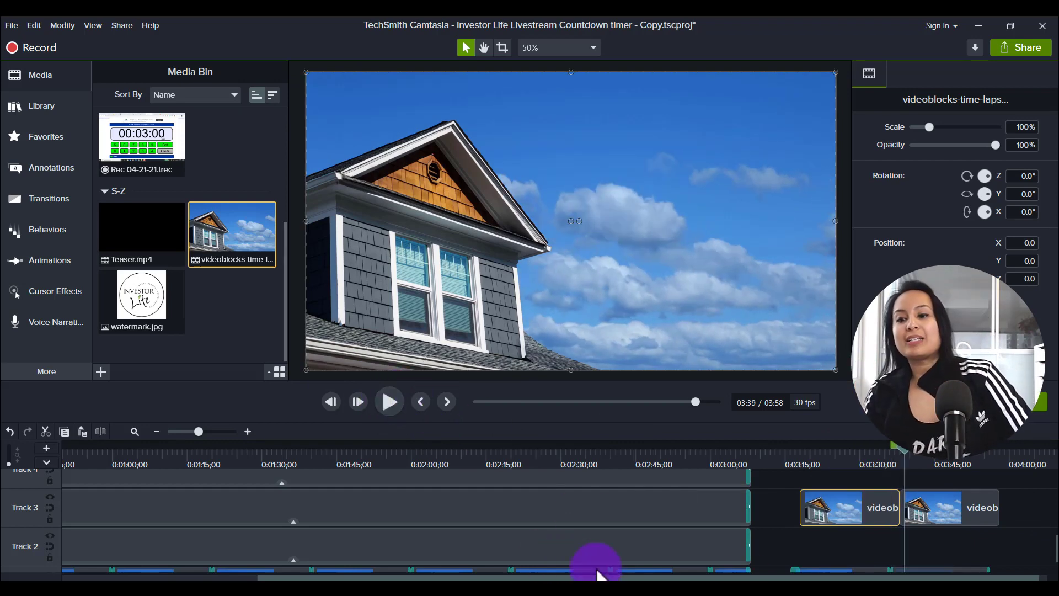
Delete the time-lapse clips from Track 3 and bring up the Transitions collection
left_click(1038, 504)
left_click(881, 504)
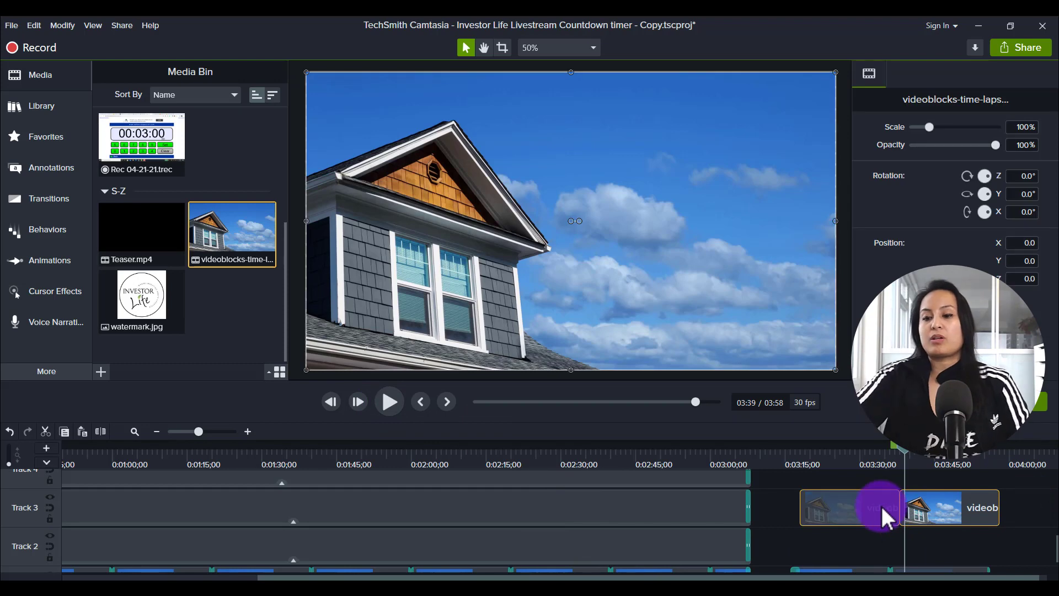
key("Delete")
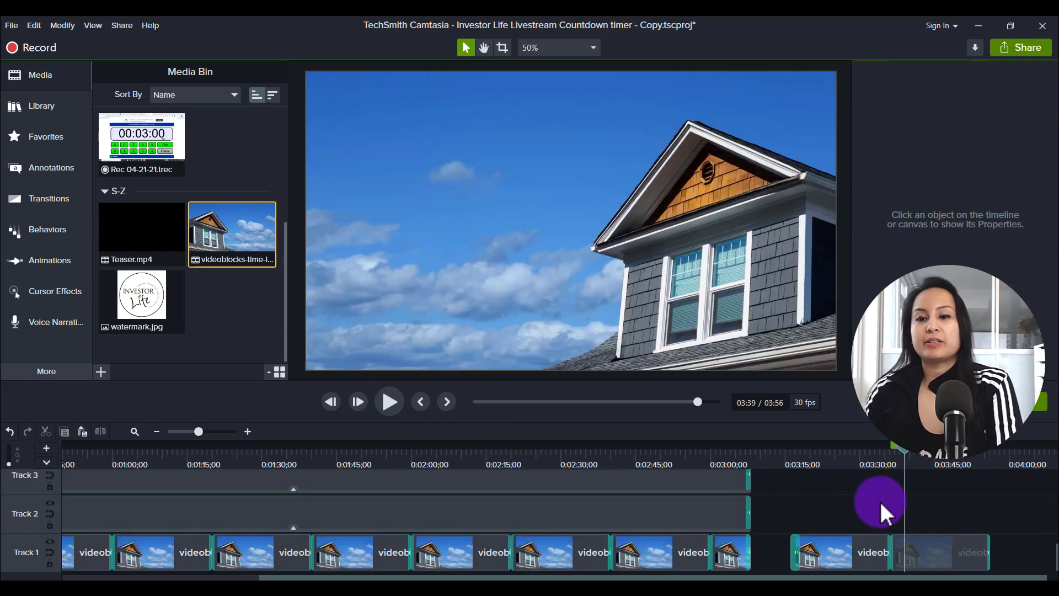
left_click(48, 198)
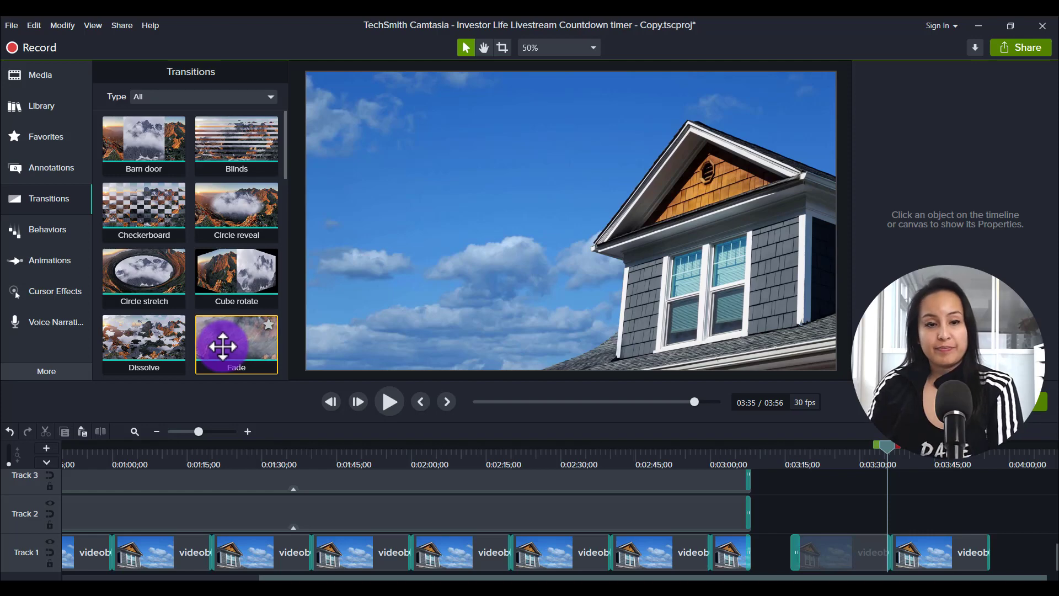
Scroll through the Transitions grid, then return to the Media Bin of project clips
scroll(223, 346, "down", 1)
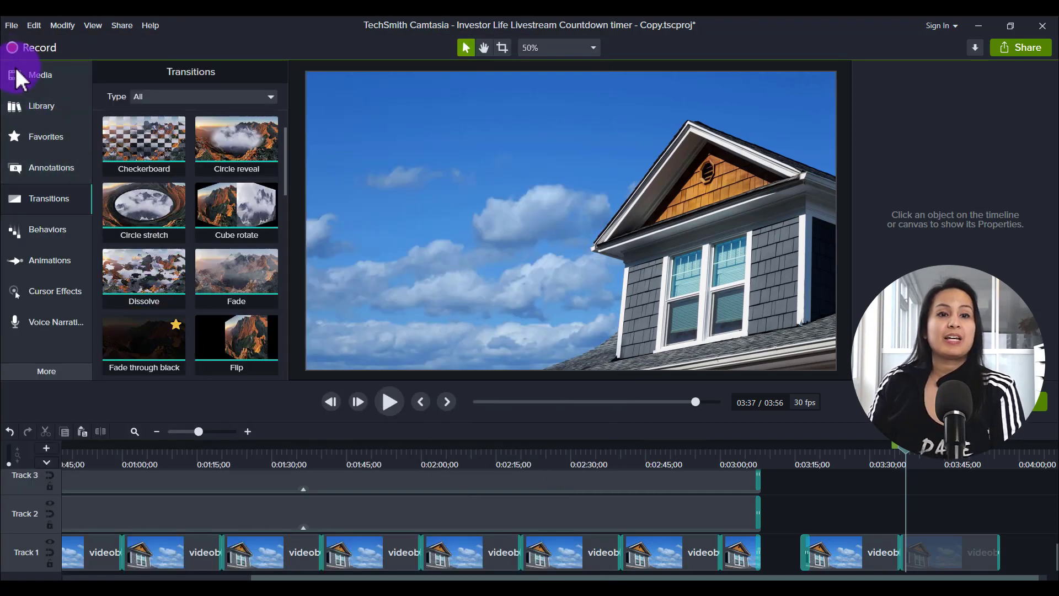
left_click(20, 88)
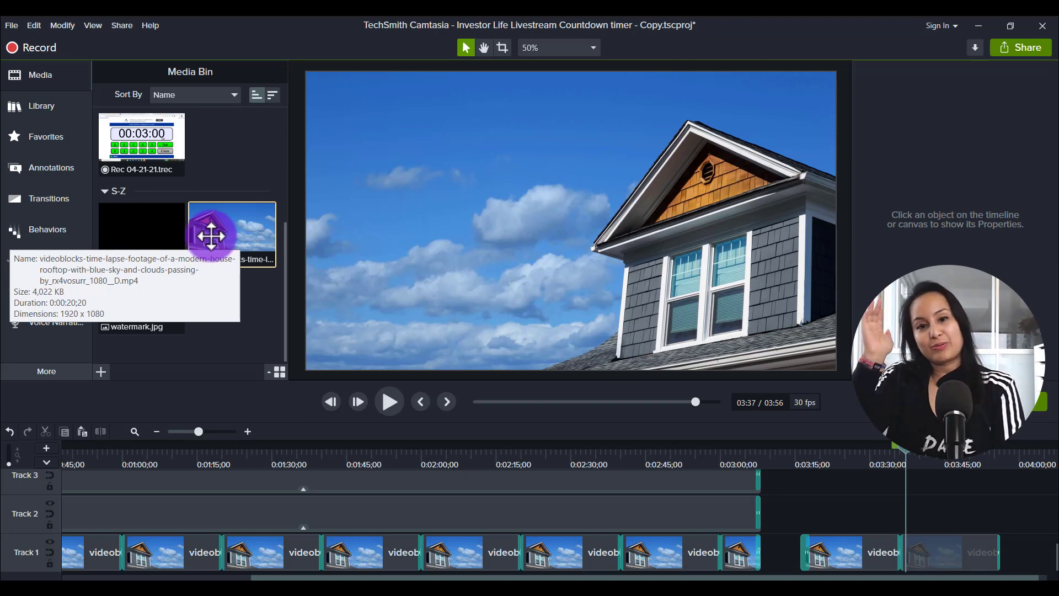
left_click_drag(211, 237, 397, 308)
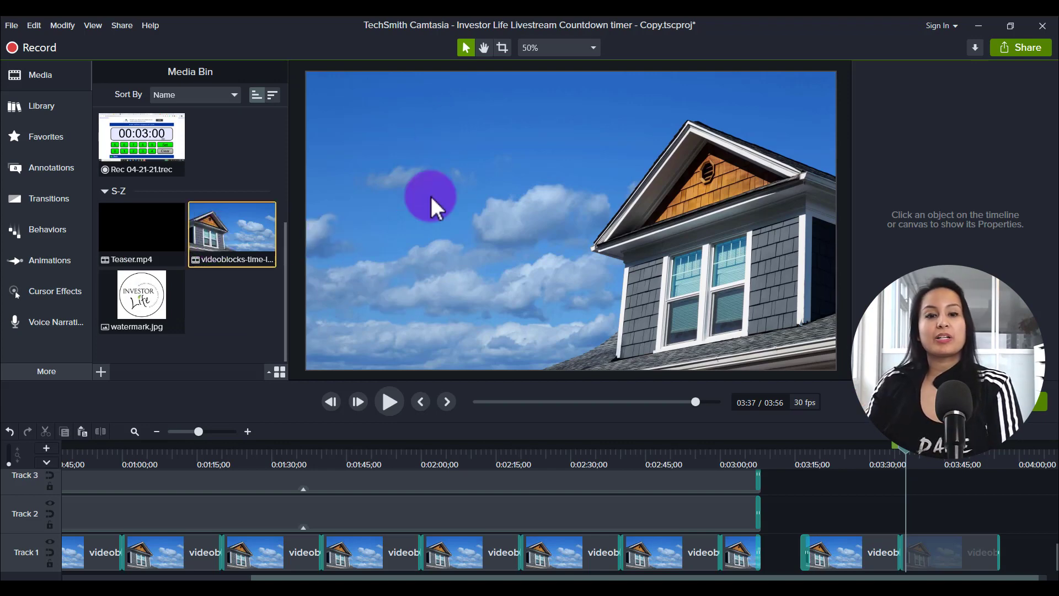
Play from 01:36, preview the house time-lapse, and drop it onto Track 2 near 3:15
left_click(303, 455)
left_click(393, 399)
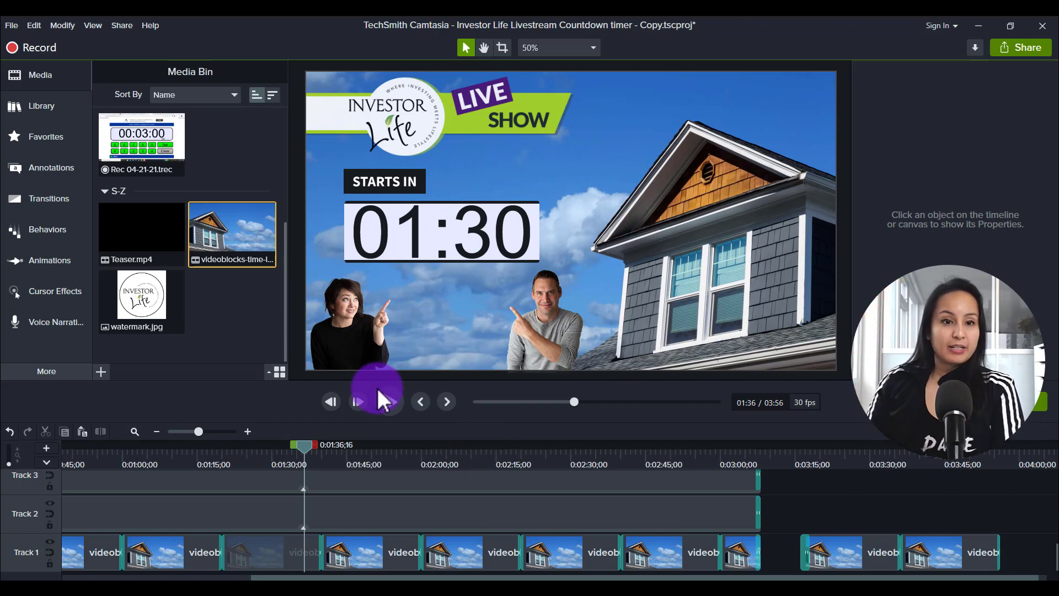
double_click(233, 238)
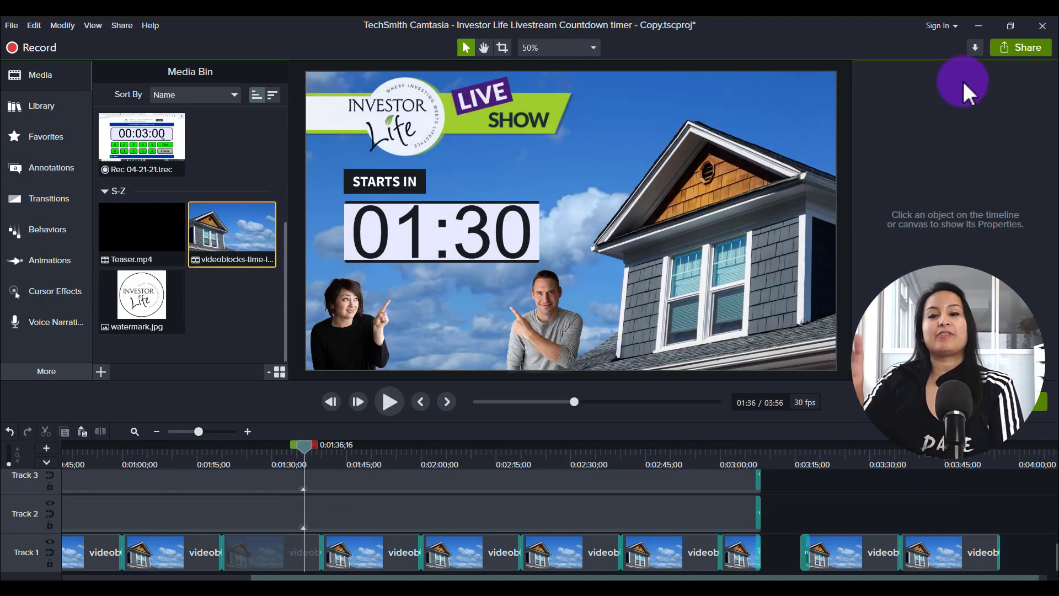
left_click(960, 82)
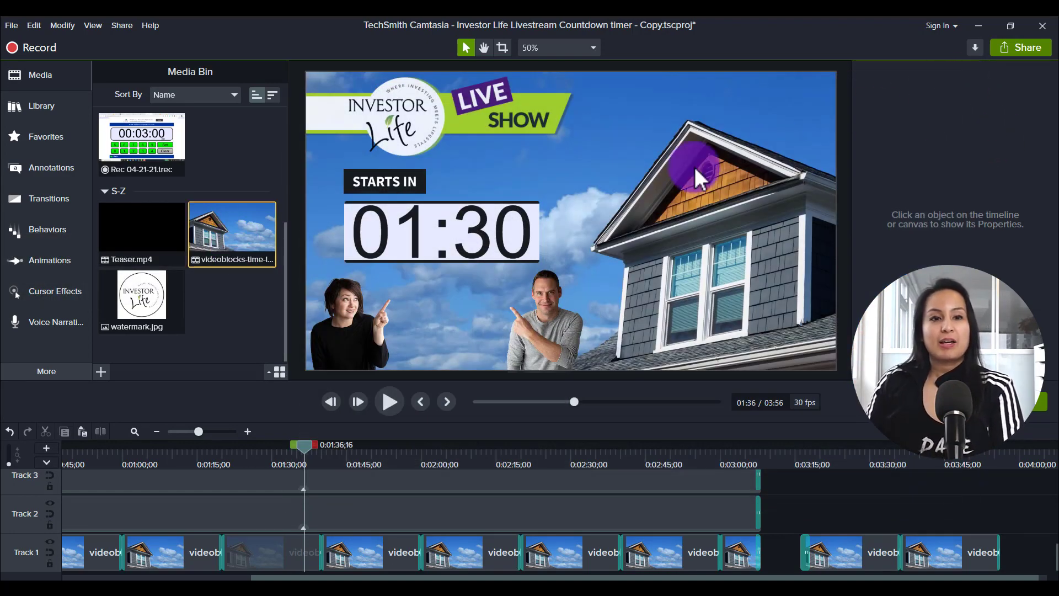
left_click_drag(220, 227, 832, 502)
left_click(863, 451)
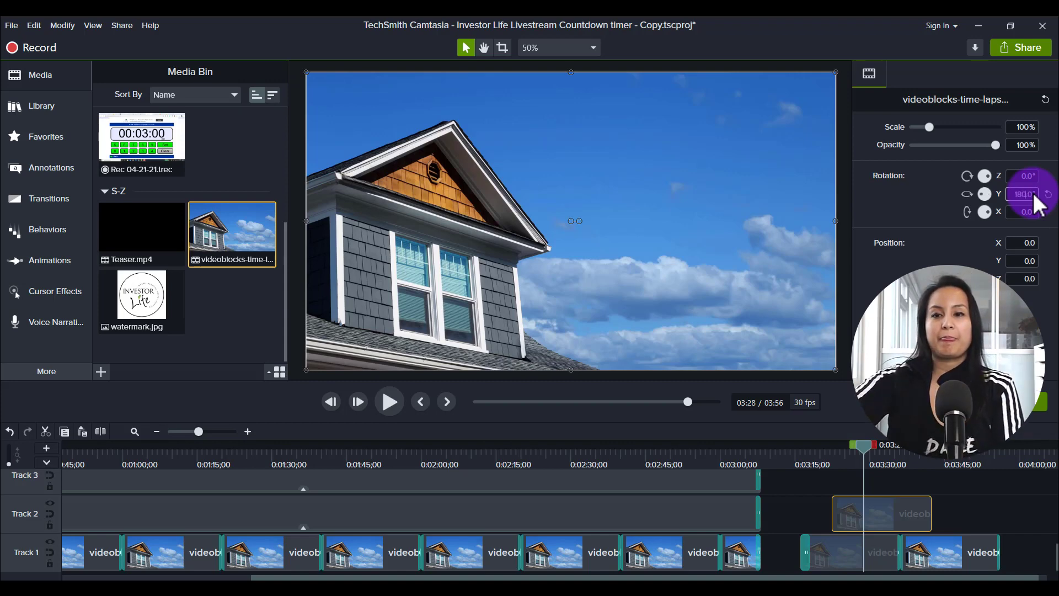
Commit a 180° Y rotation, delete the clips past 3:00, and select the Shape clip
key("Return")
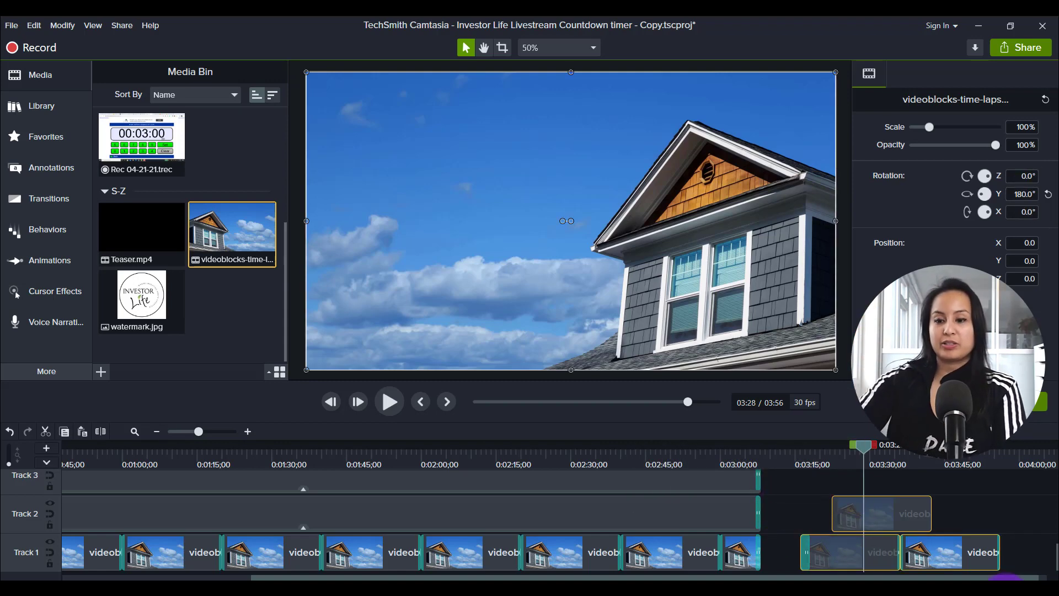
key("Delete")
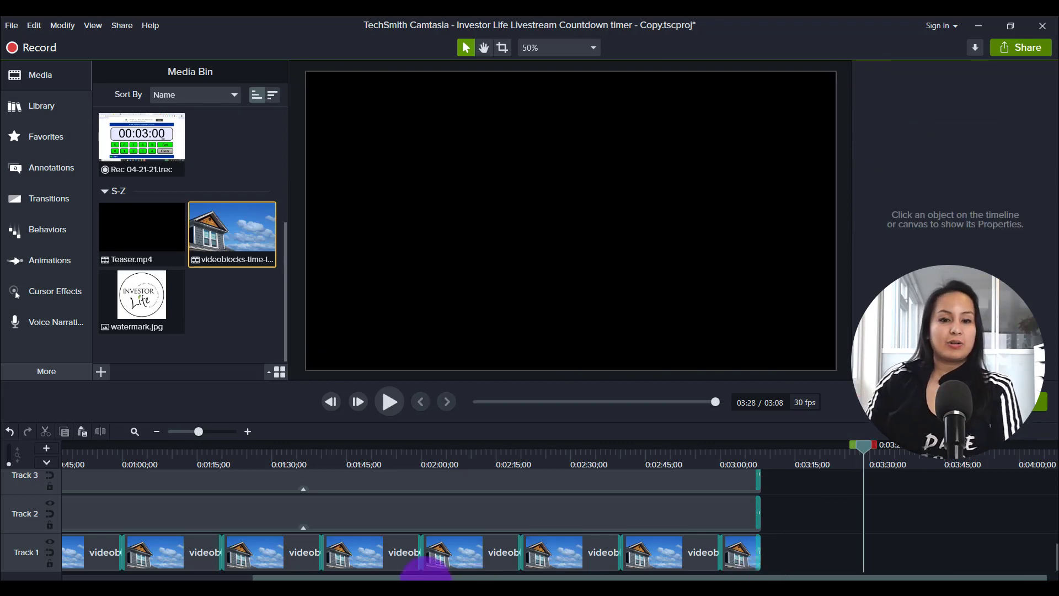
left_click_drag(420, 579, 189, 568)
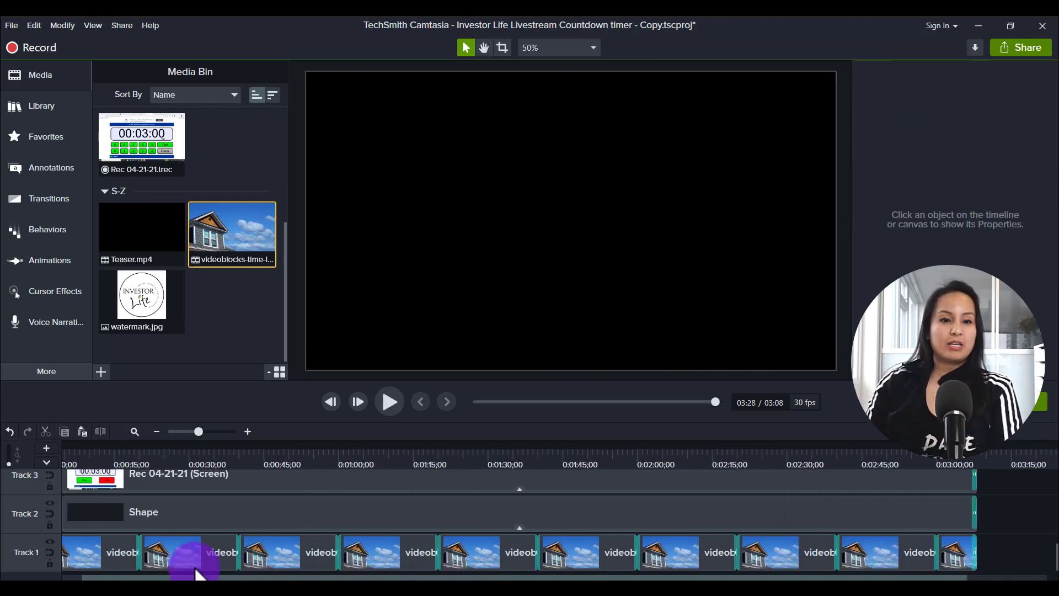
left_click(278, 509)
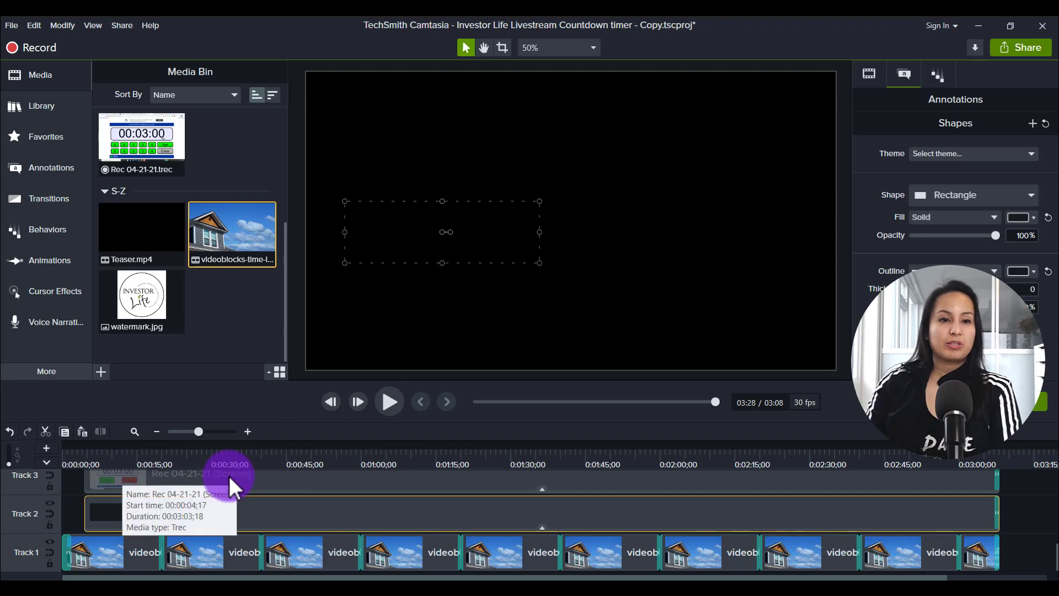
Paste a copy of the Track 3 countdown recording at the timeline end, after 3:00
scroll(182, 472, "up", 1)
left_click(166, 507)
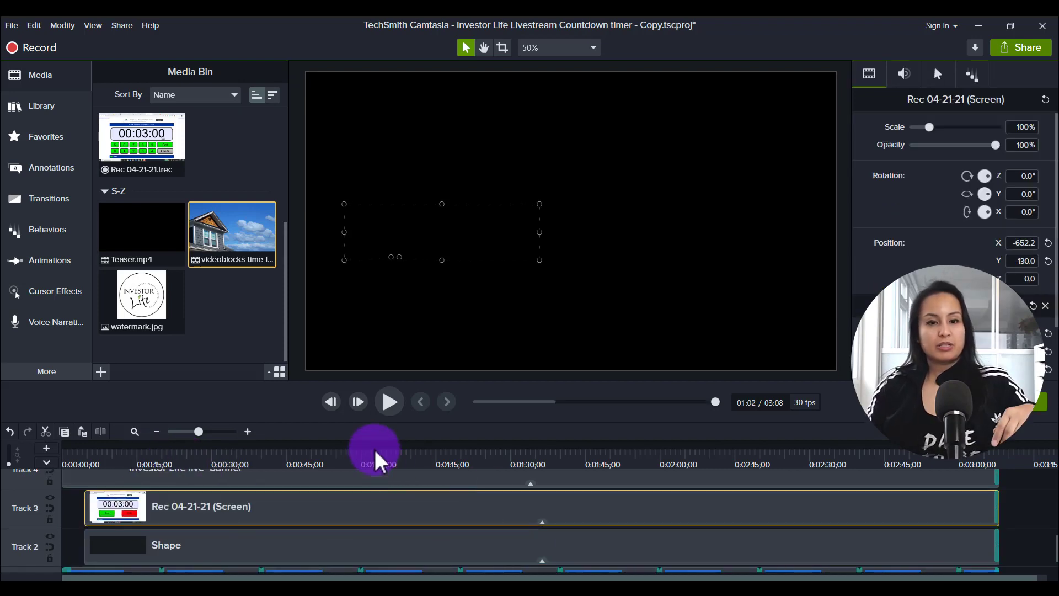
left_click(377, 458)
left_click(1020, 518)
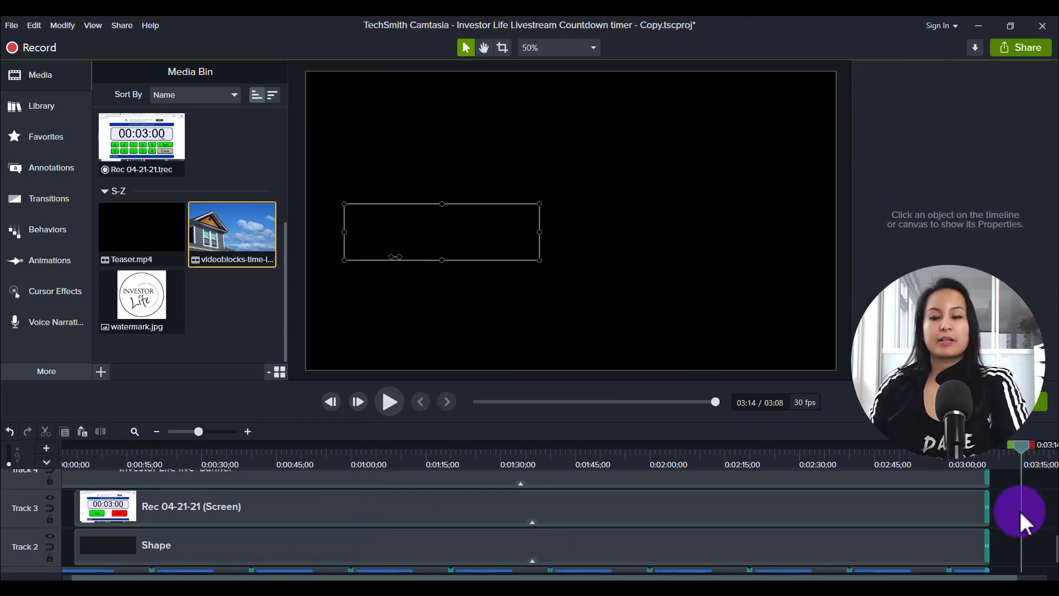
key("ctrl+v")
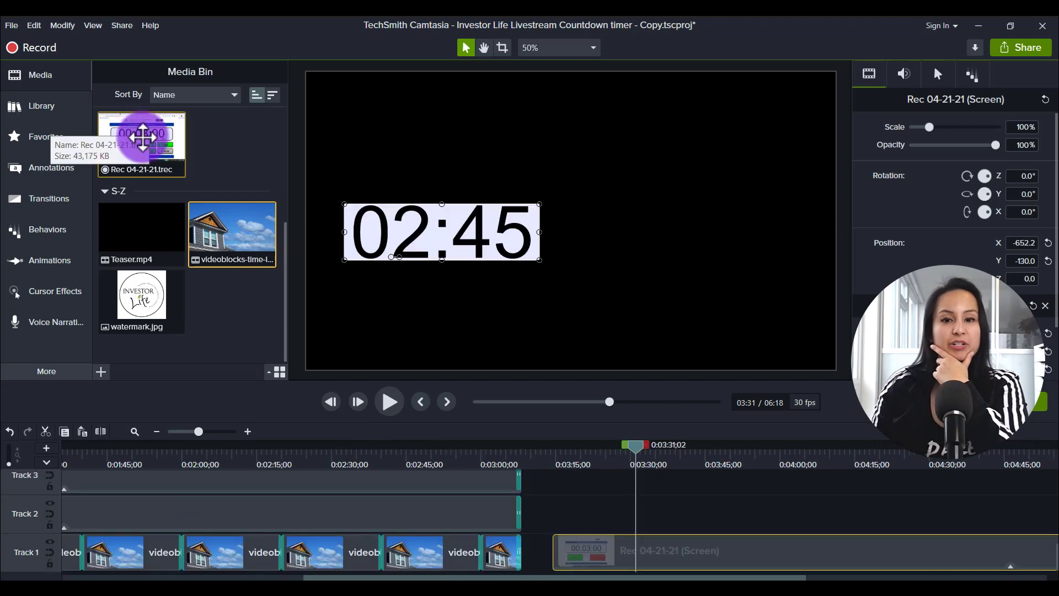
Add Rec 04-21-21.trec to Track 2 above the copy and crop off its top
left_click_drag(142, 137, 560, 501)
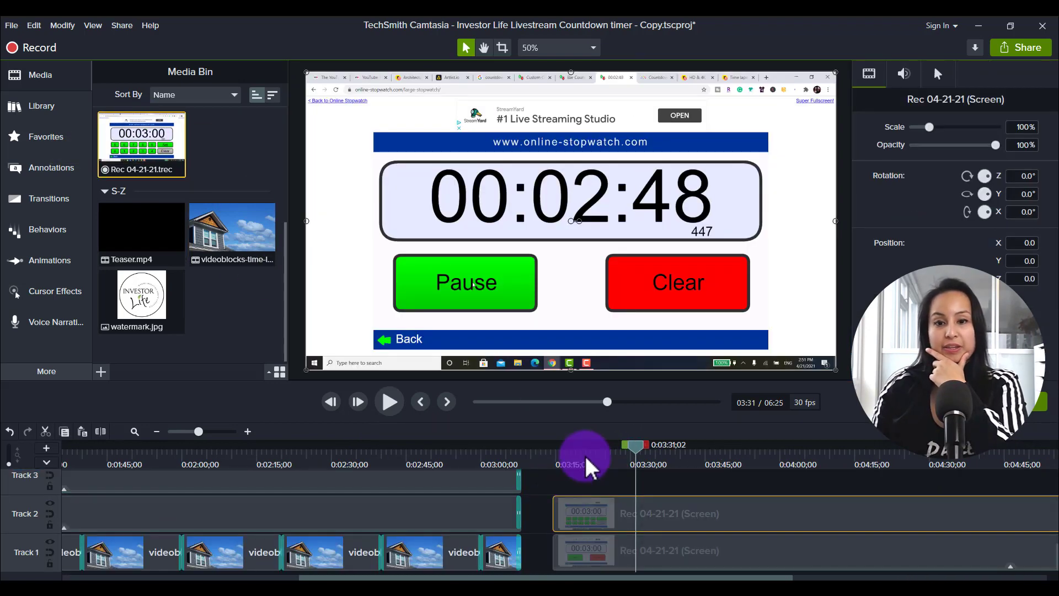
left_click(587, 462)
left_click_drag(587, 463, 607, 463)
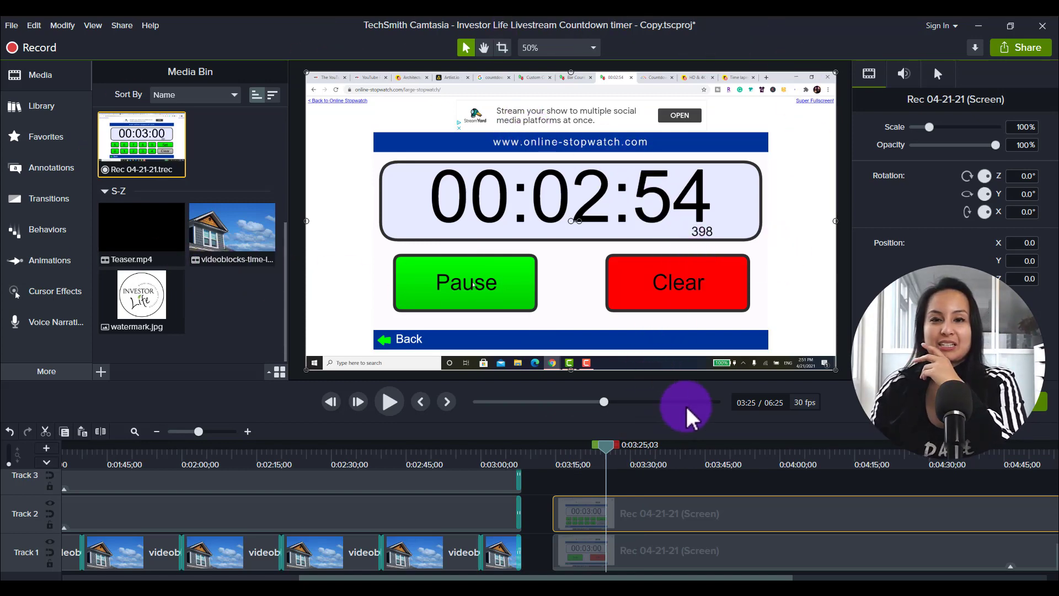
left_click(501, 48)
left_click_drag(570, 73, 545, 167)
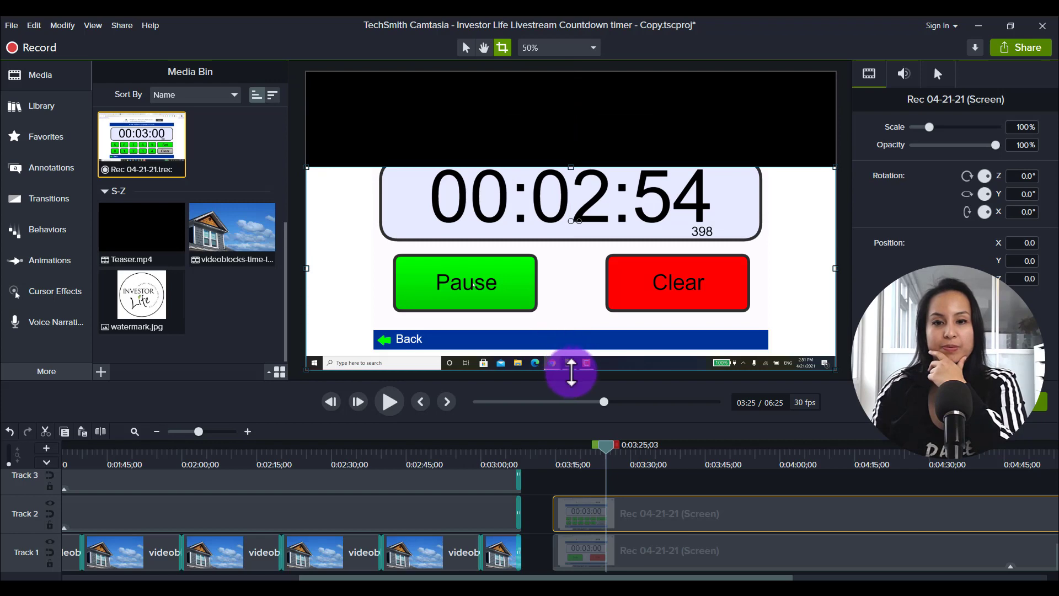
Crop the Track 2 recording's bottom, right and left edges around the digits, then view 0:02:42
left_click_drag(573, 362, 568, 151)
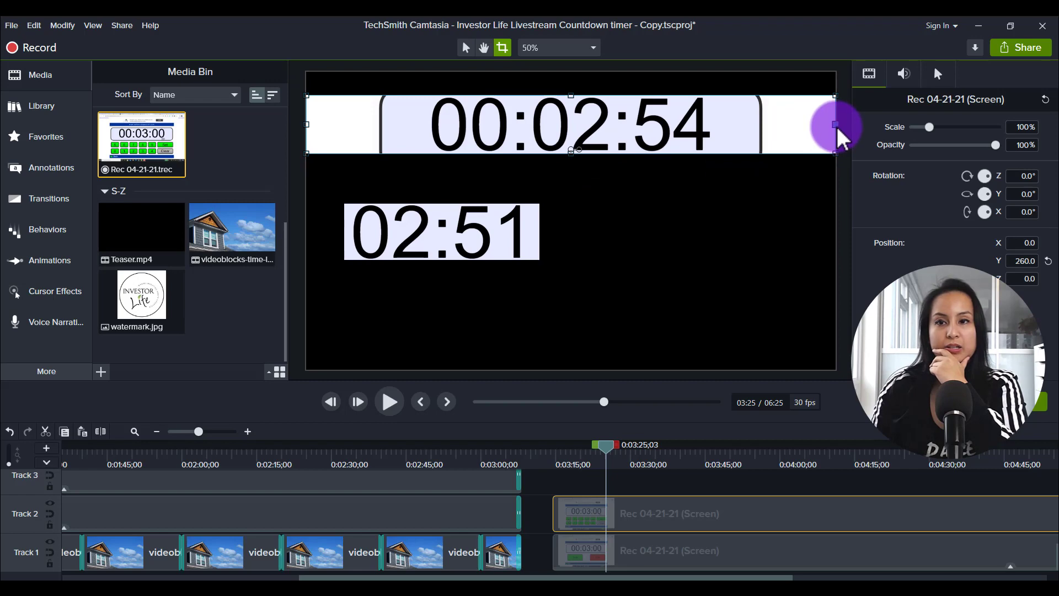
left_click_drag(838, 126, 721, 144)
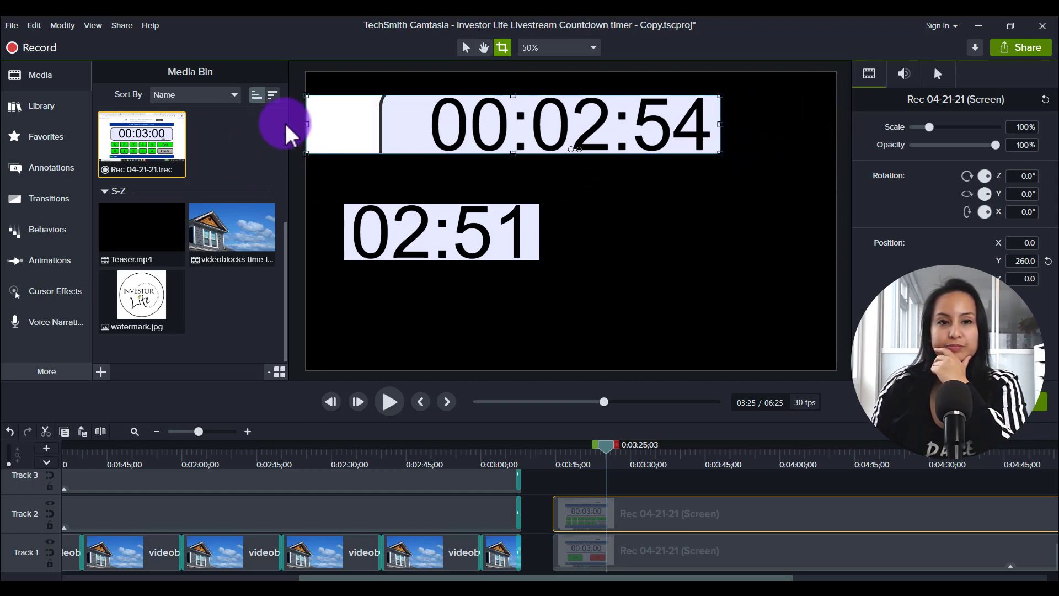
left_click_drag(304, 125, 533, 129)
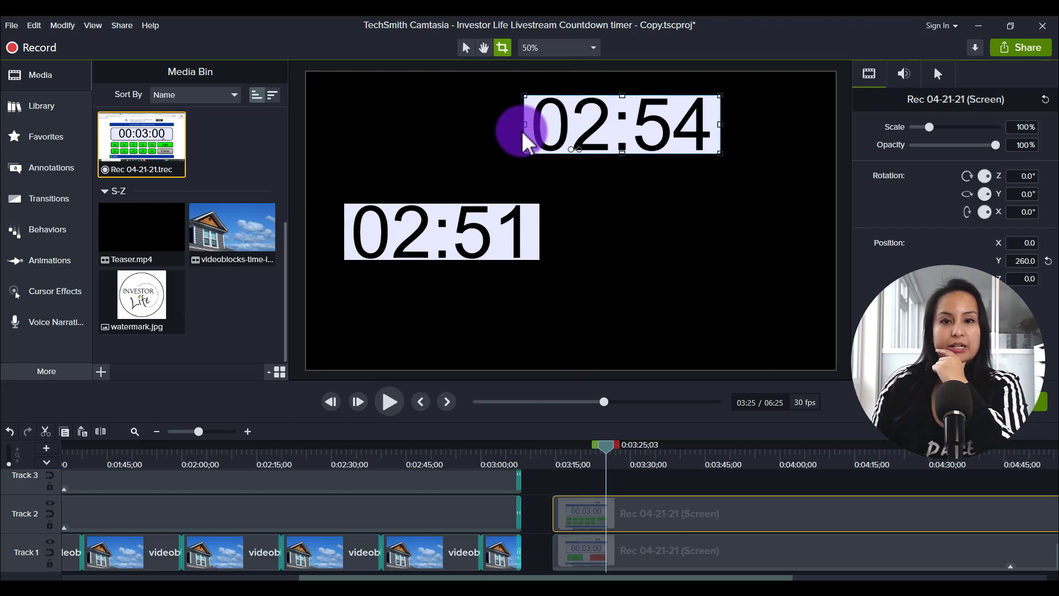
left_click(348, 456)
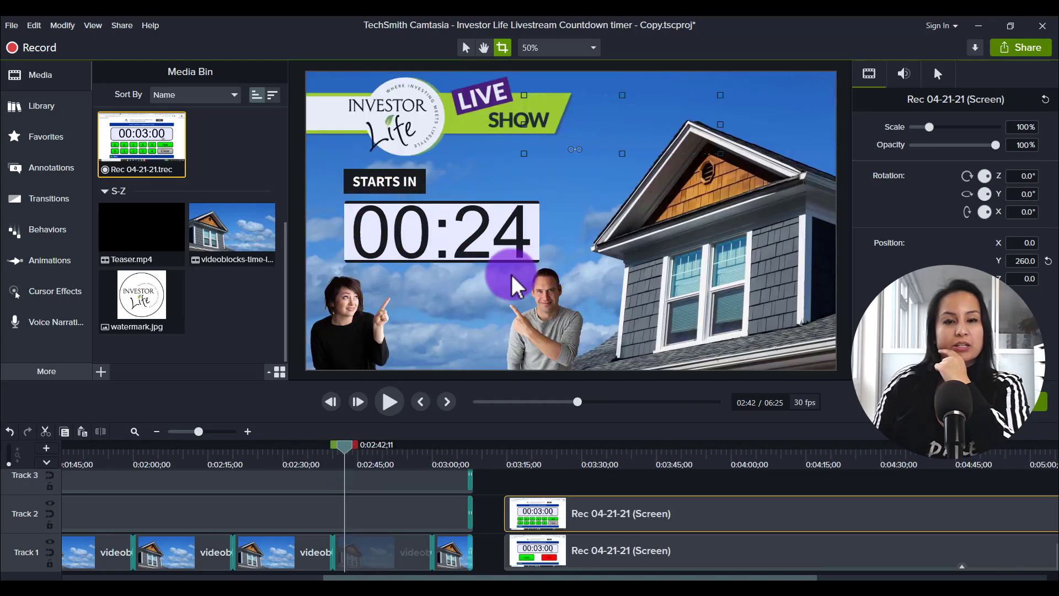
Make the Track 2 black box shape clip start slightly later near the project's beginning
left_click_drag(356, 578, 94, 578)
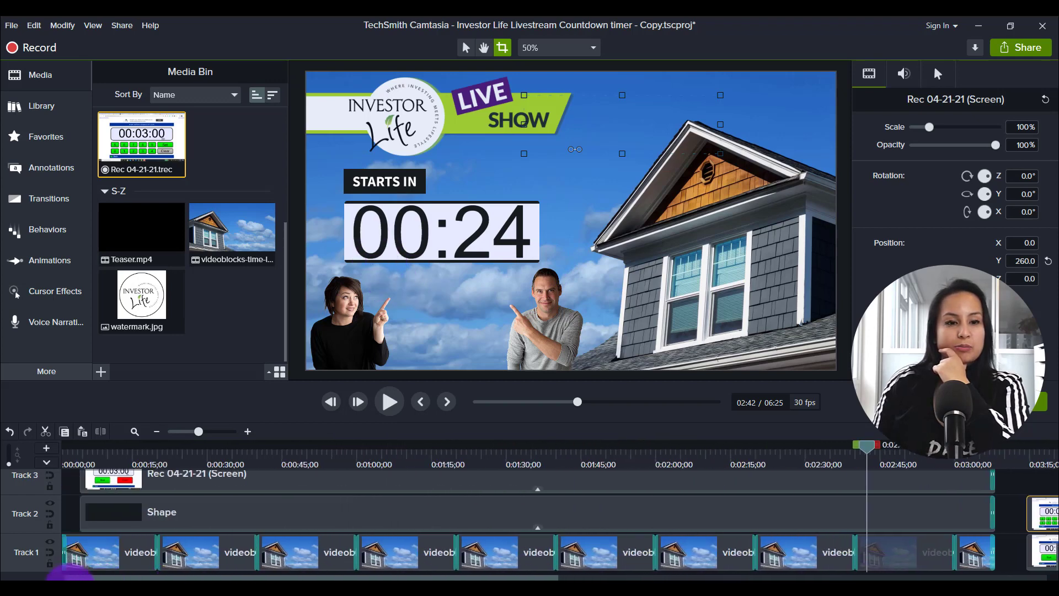
left_click(89, 510)
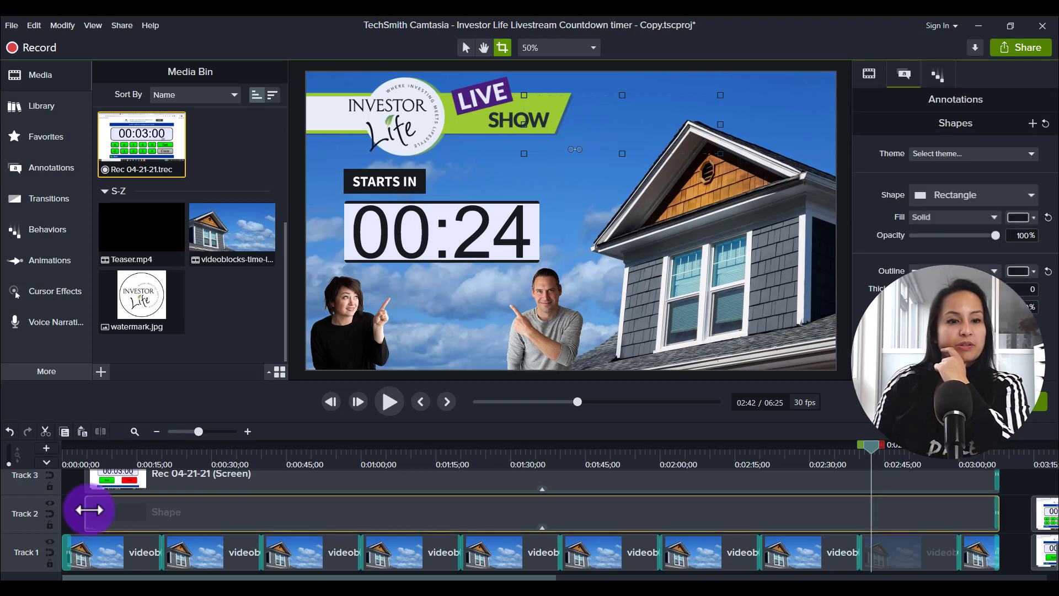
left_click_drag(94, 445, 100, 445)
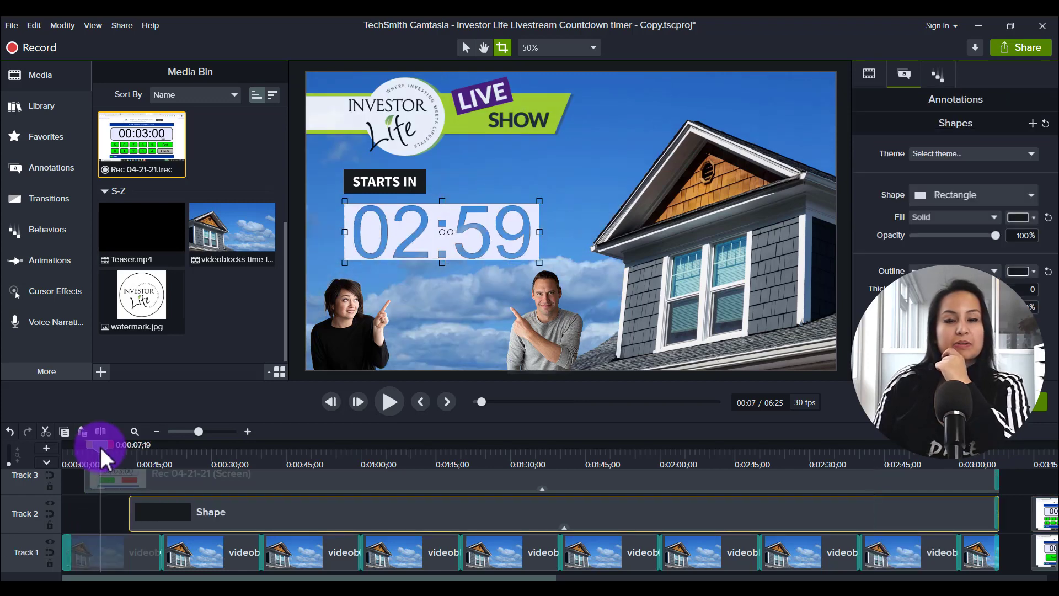
left_click_drag(130, 506, 85, 504)
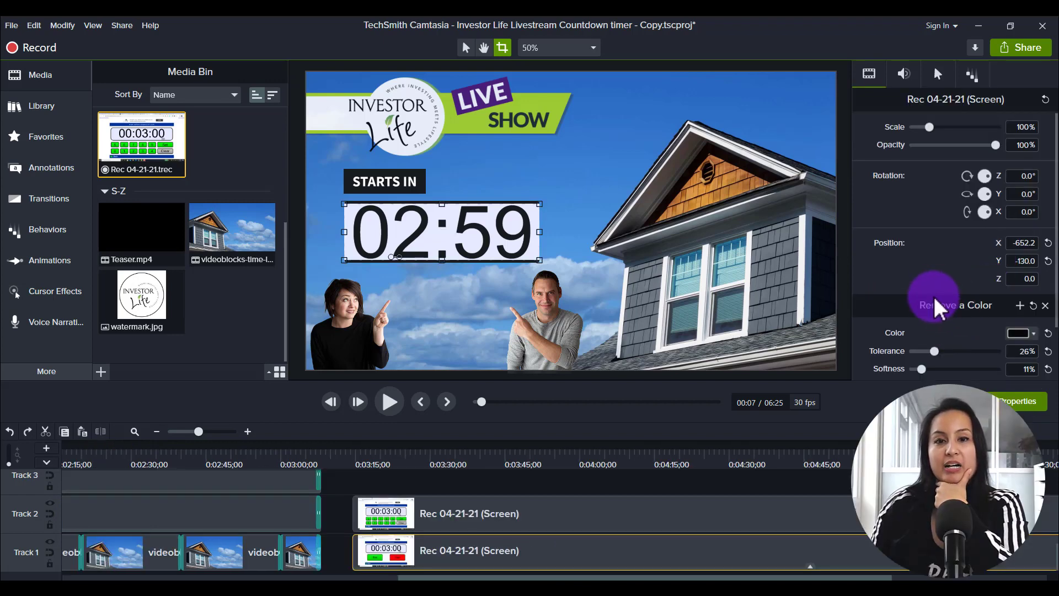
Place the house time-lapse clip on Track 2 at the cropped timer section
scroll(958, 273, "down", 2)
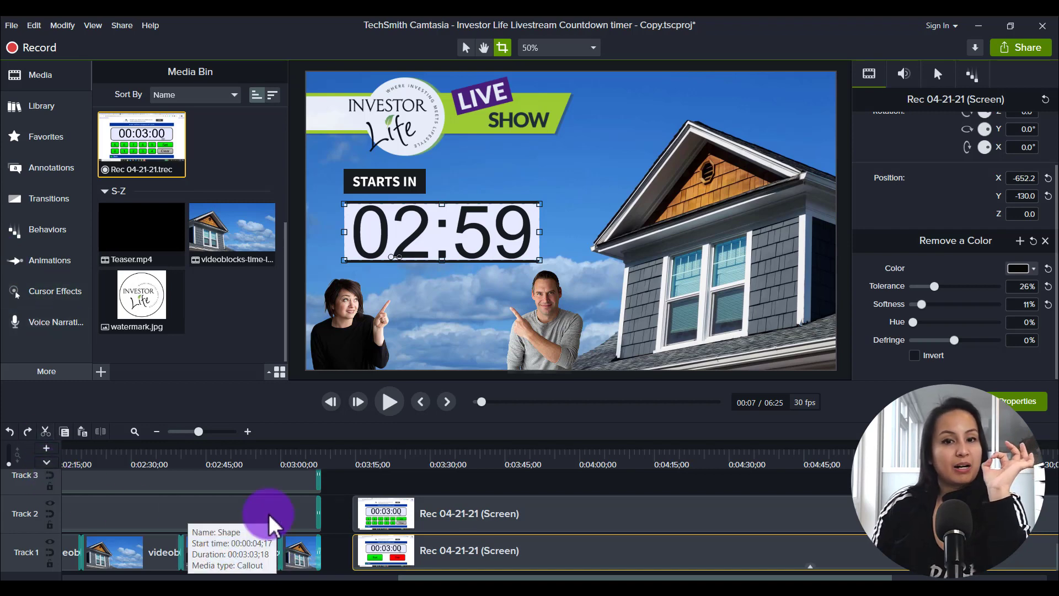
left_click(409, 450)
left_click_drag(233, 232, 385, 534)
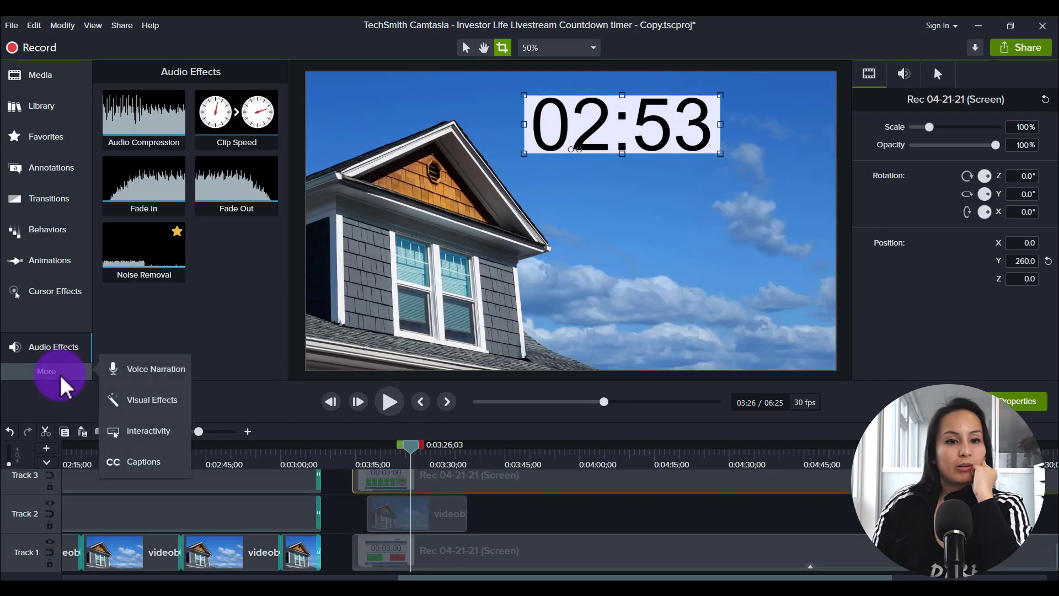
Apply Remove a Color to the cropped timer clip, sampling the black digits (#000000)
left_click_drag(87, 379, 121, 411)
scroll(231, 309, "down", 1)
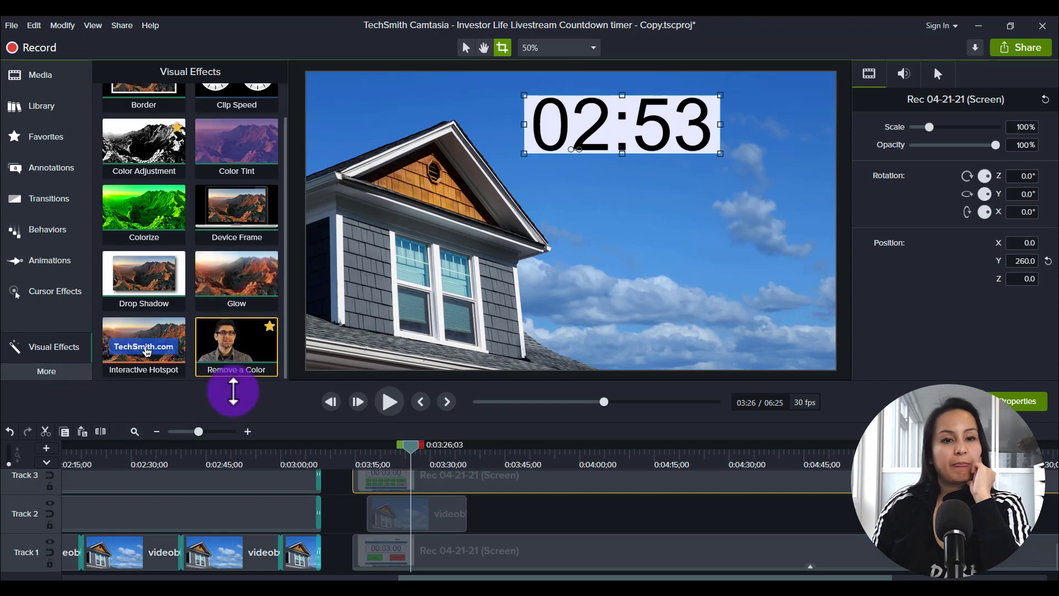
left_click_drag(237, 342, 385, 489)
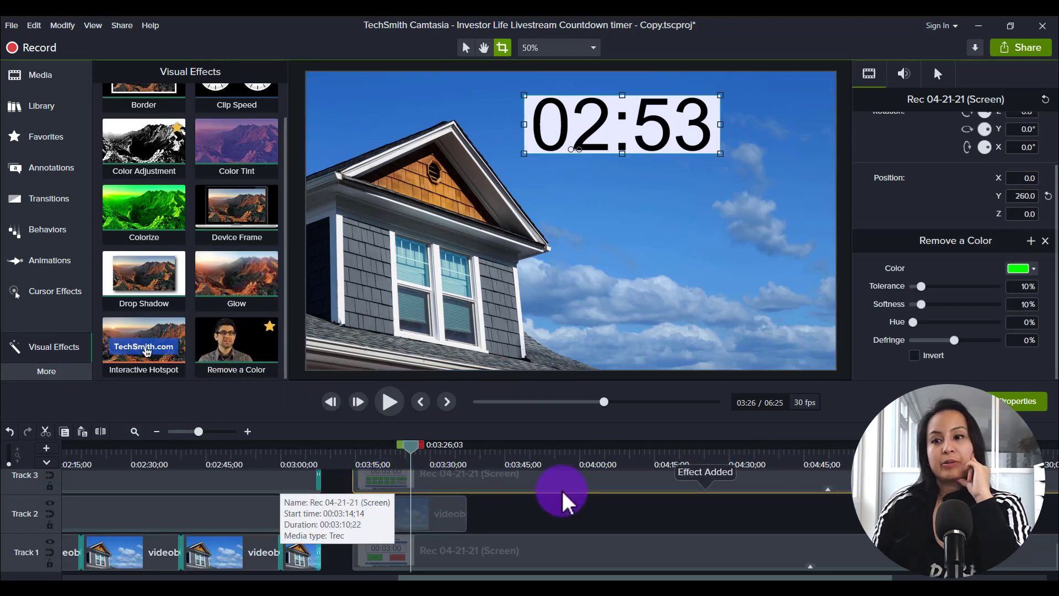
left_click(1036, 270)
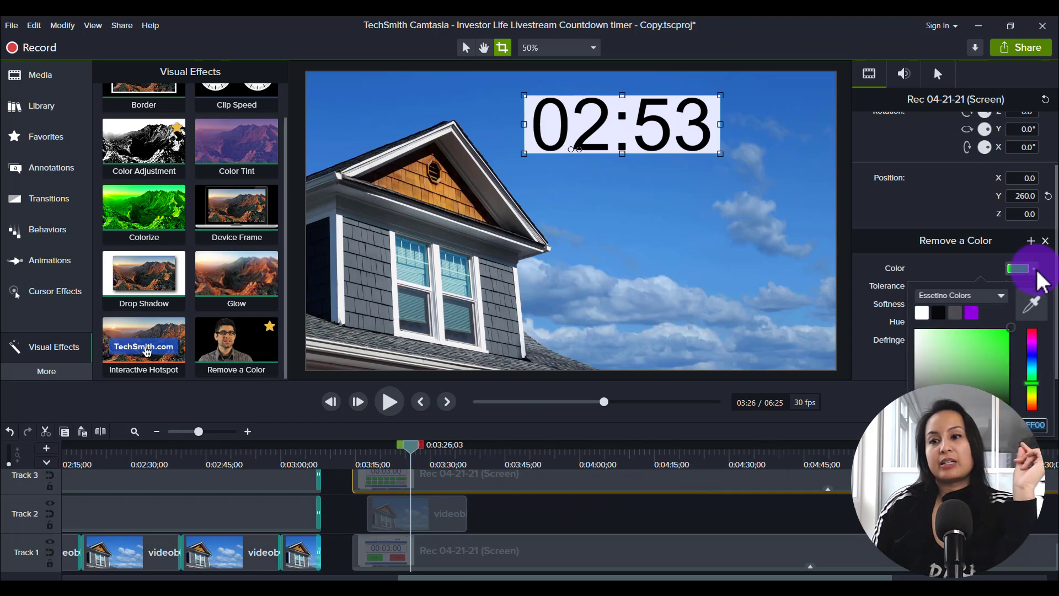
left_click(1031, 304)
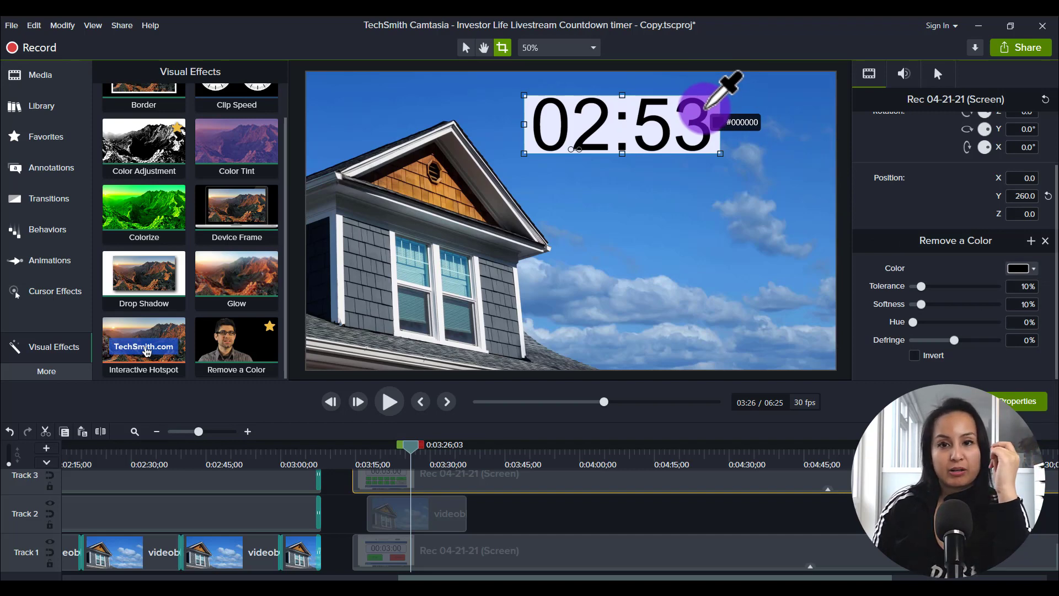
left_click(706, 106)
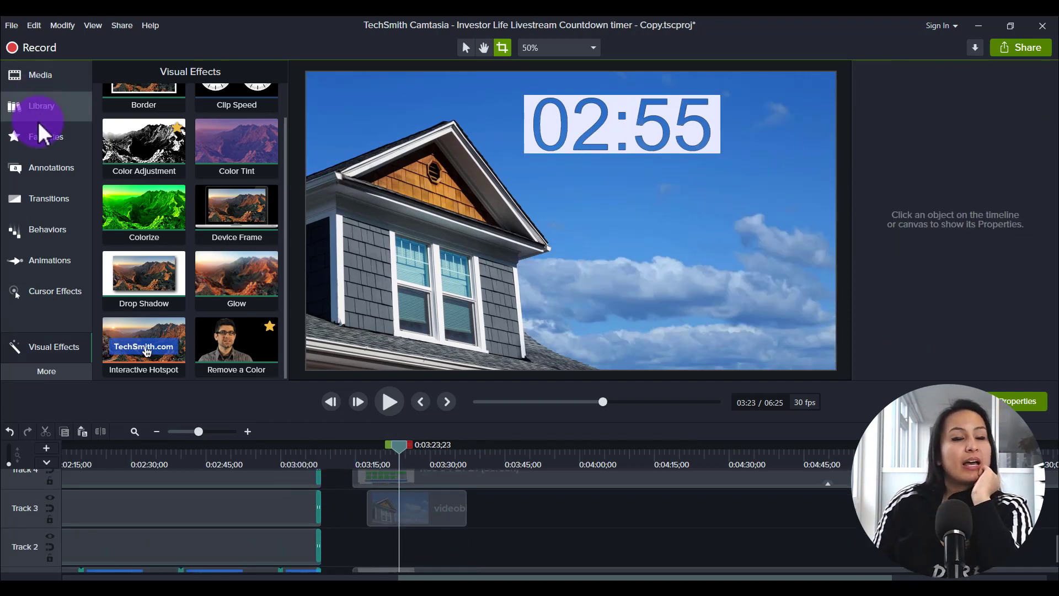
Add the black box callout from Favorites, put the house clip beneath it, and position it behind the timer digits
left_click(43, 169)
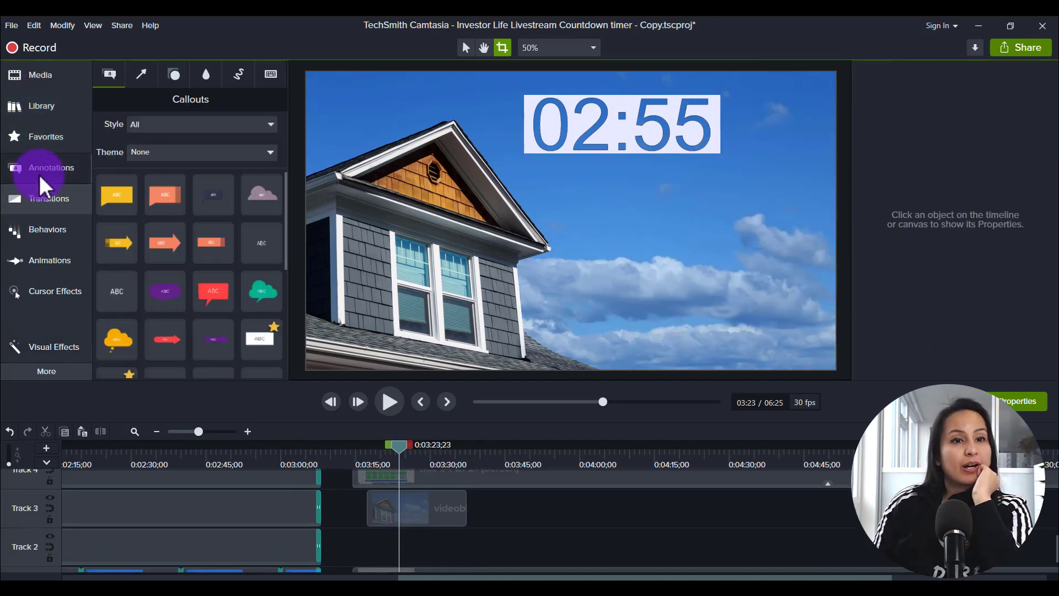
left_click(37, 137)
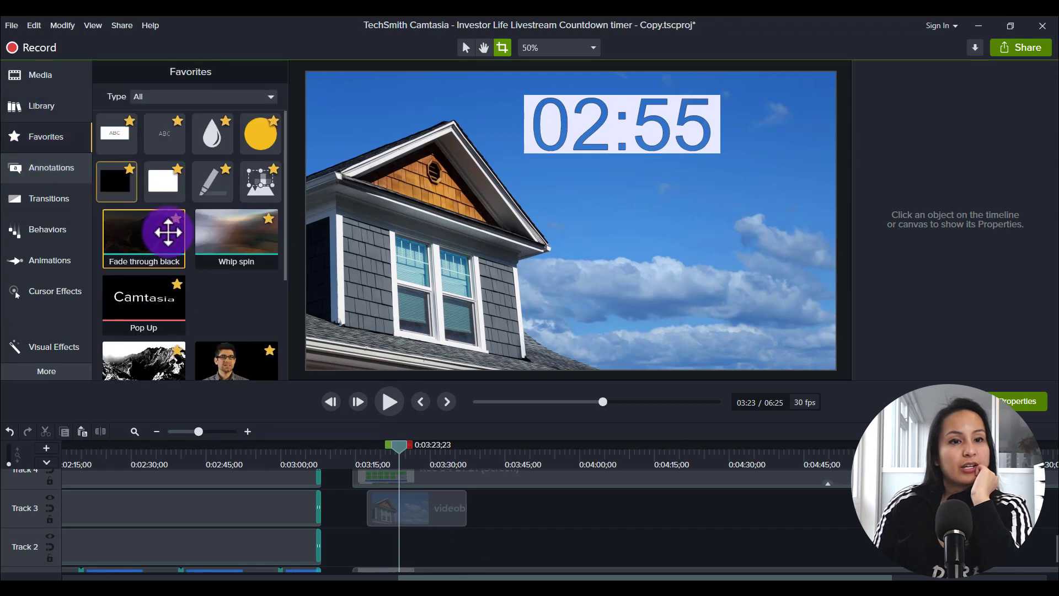
left_click_drag(115, 182, 374, 541)
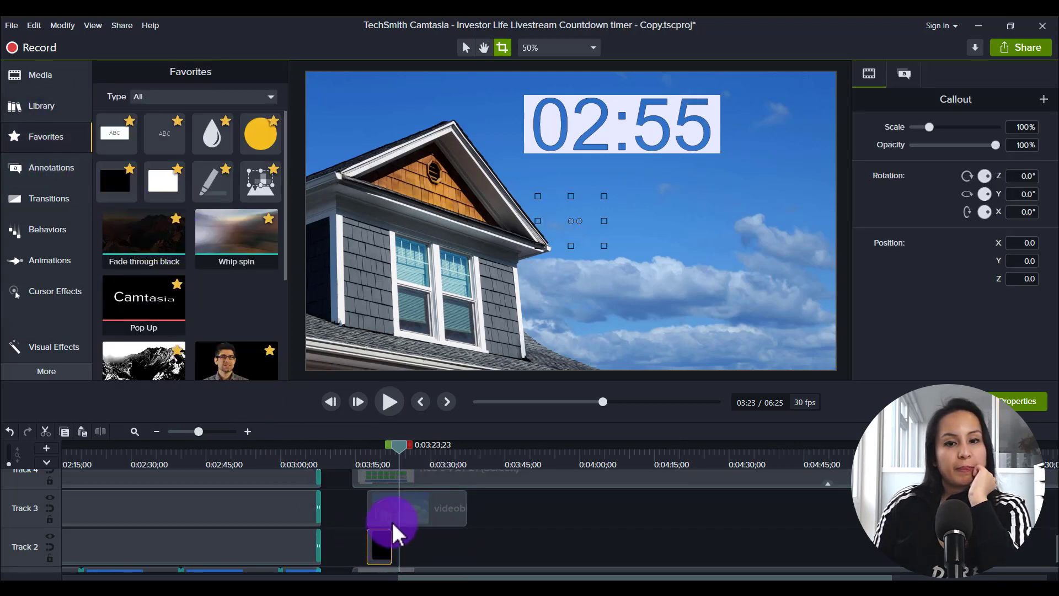
left_click(461, 48)
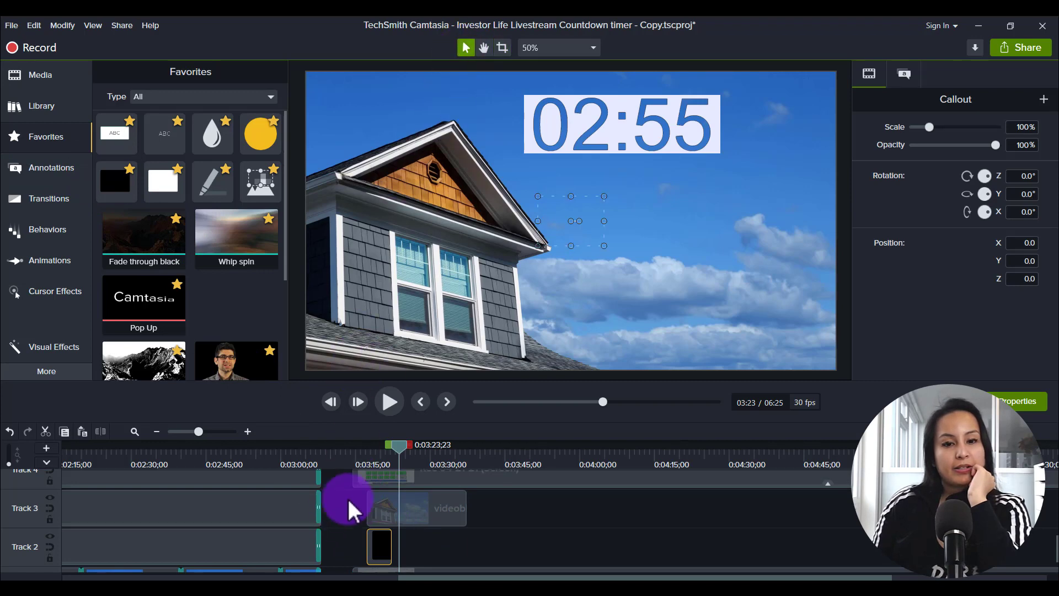
left_click(377, 461)
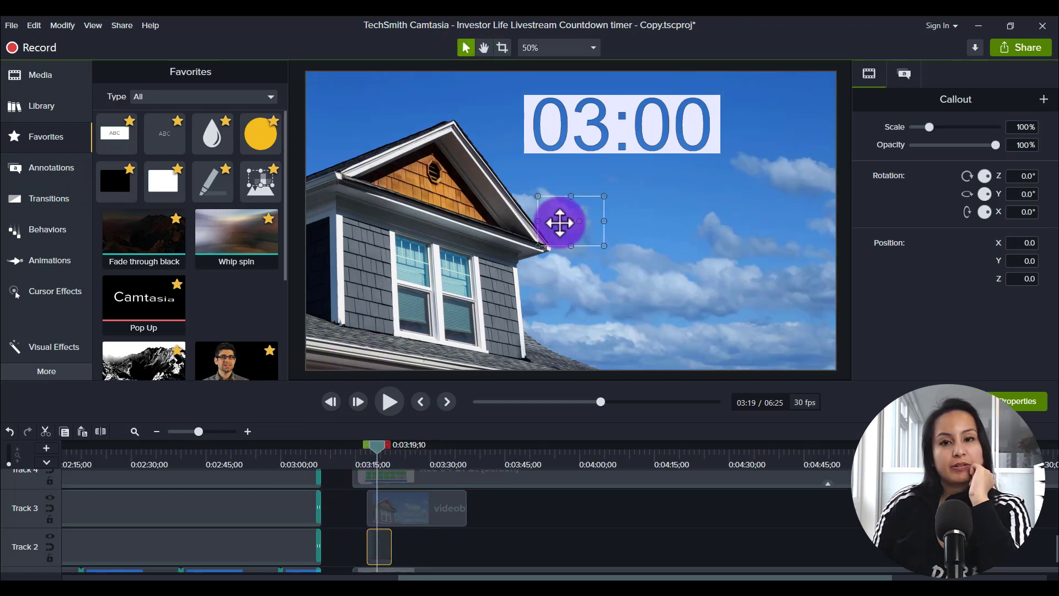
left_click_drag(397, 508, 396, 548)
left_click_drag(551, 205, 620, 159)
left_click(846, 205)
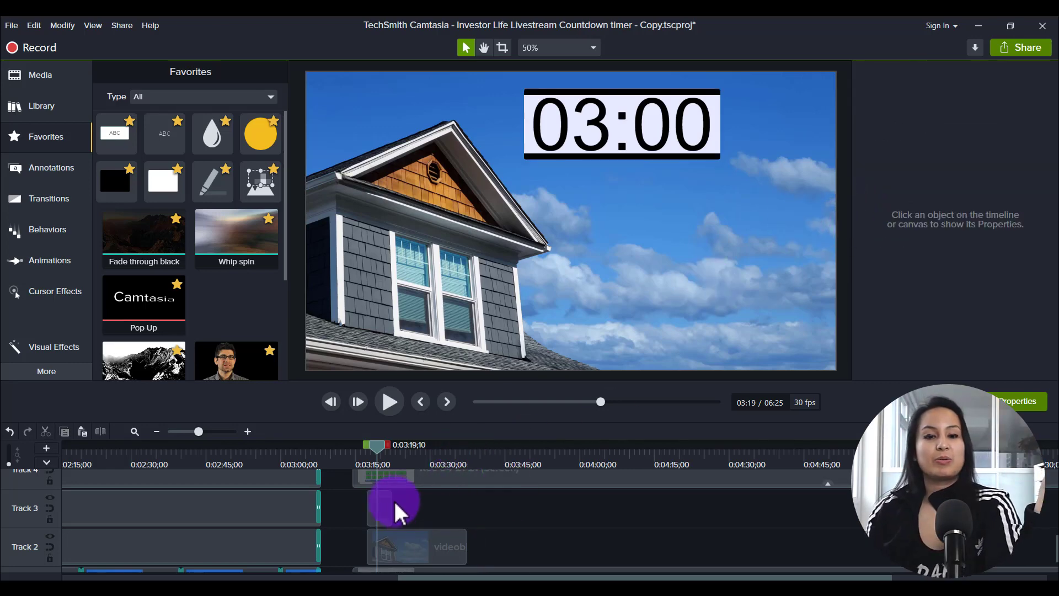
Preview the running timer, then select the Investor Life live banner and return to the start
left_click(426, 458)
left_click_drag(425, 578, 90, 578)
scroll(240, 548, "up", 2)
scroll(240, 548, "up", 1)
left_click(216, 531)
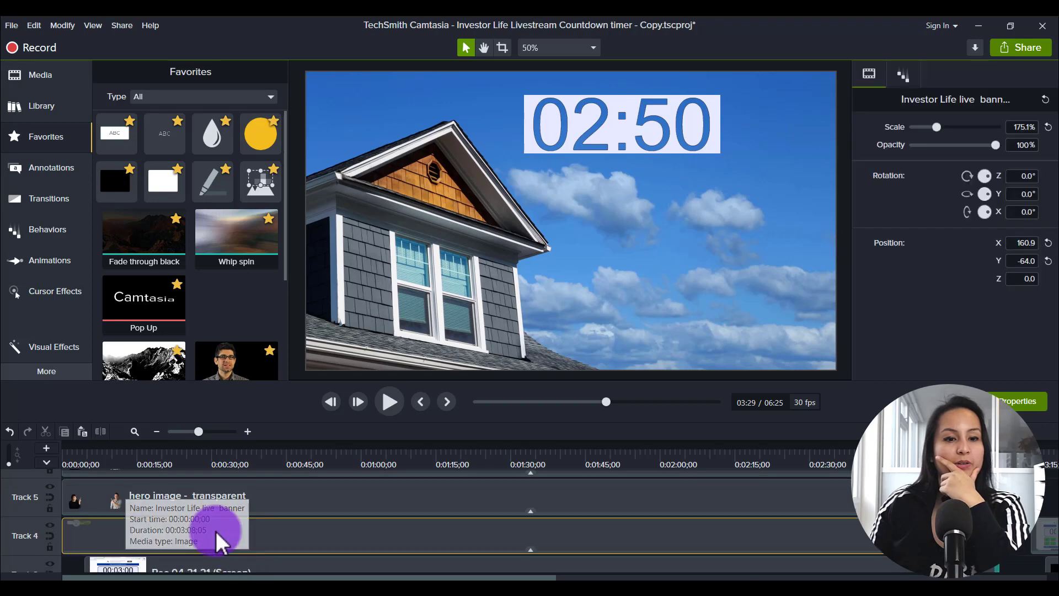
left_click(80, 451)
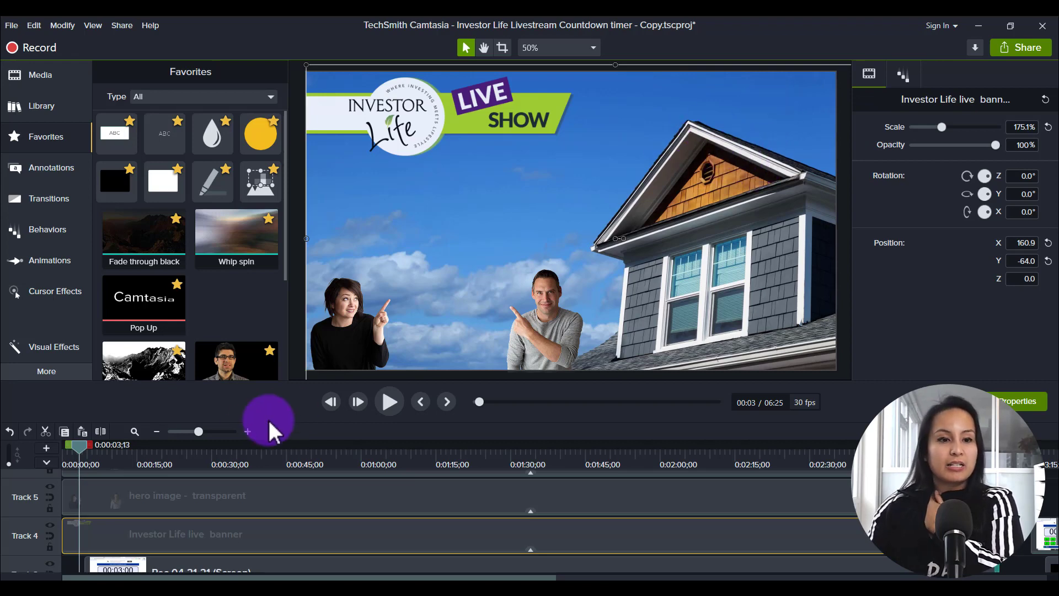
Duplicate the hero image onto a new track, then select the STARTS IN callout at 0:07
left_click(192, 499)
key("ctrl+c")
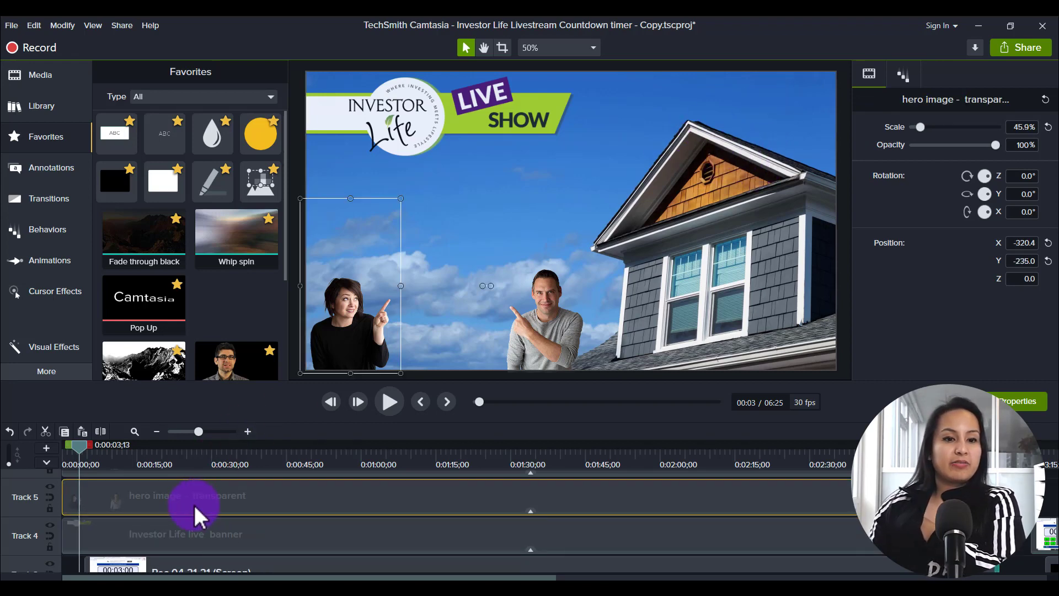
key("ctrl+v")
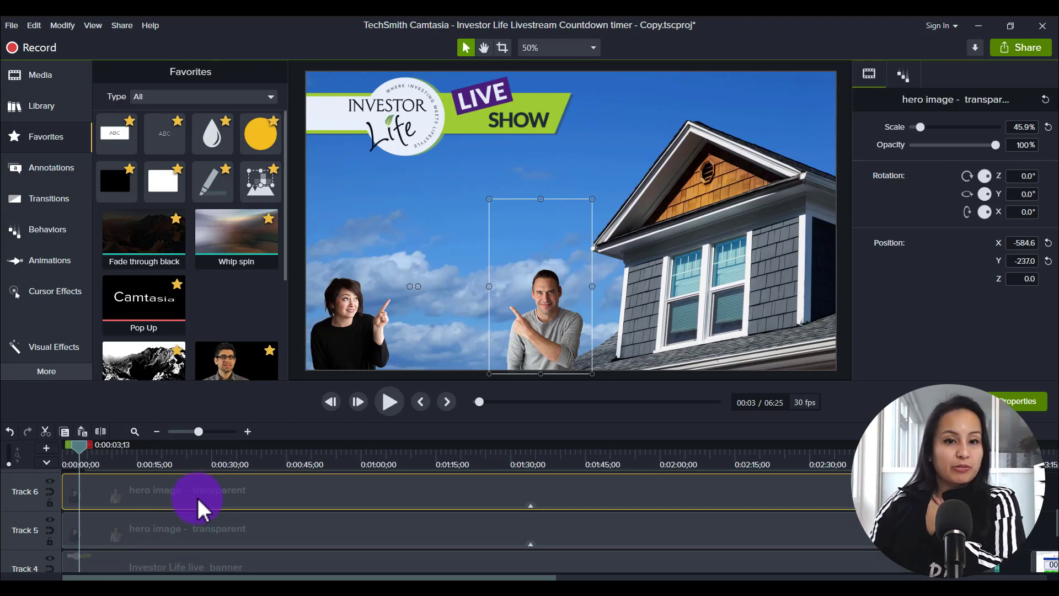
scroll(196, 496, "up", 2)
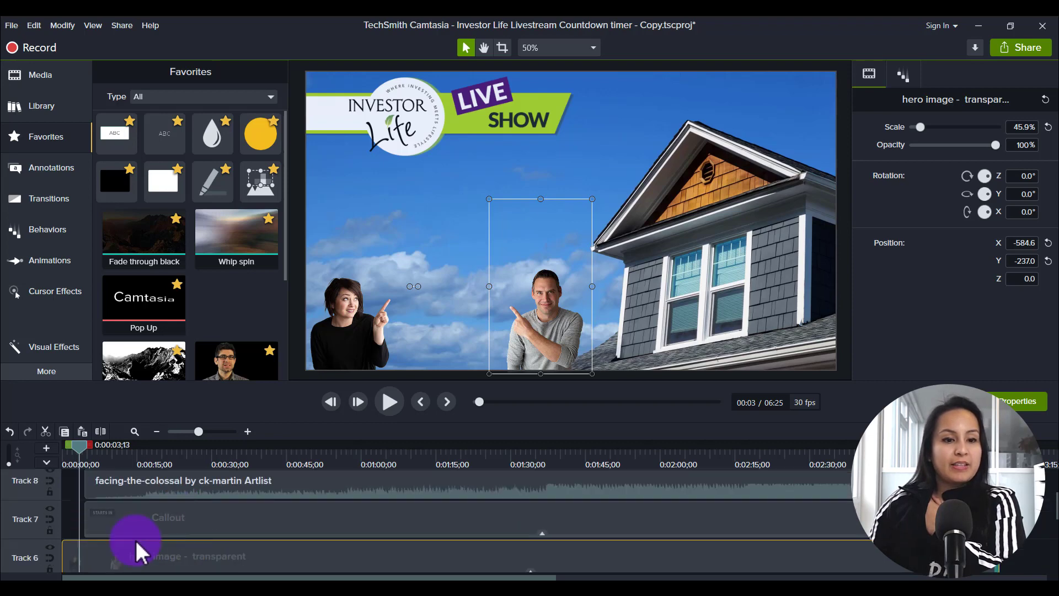
left_click(141, 512)
left_click_drag(78, 444, 101, 443)
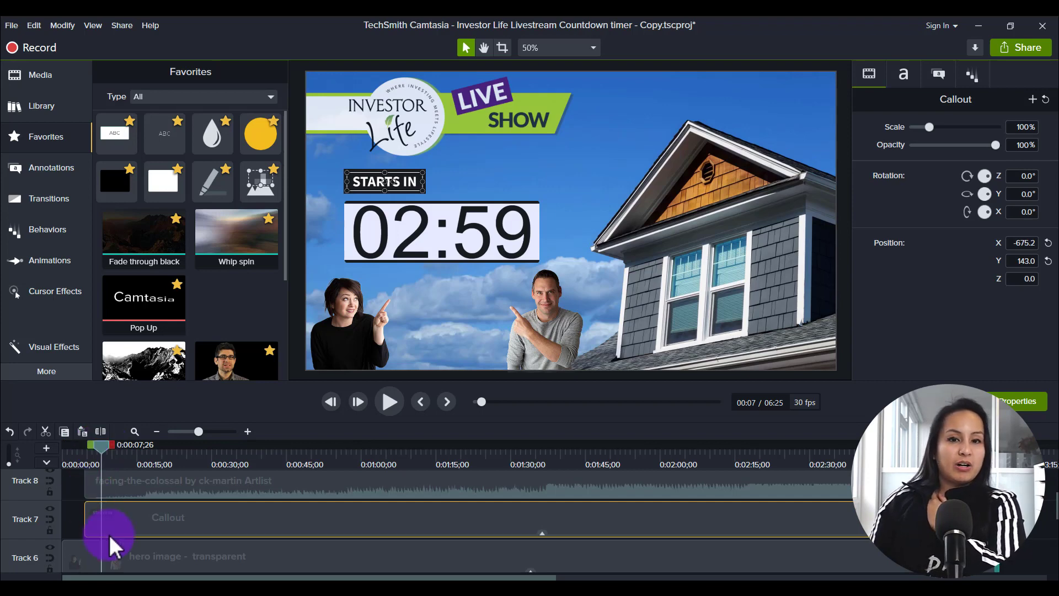
Test-trim the callout clip's start and restore it, then select the Track 8 facing-the-colossal music clip
scroll(118, 552, "up", 2)
left_click_drag(89, 551, 113, 552)
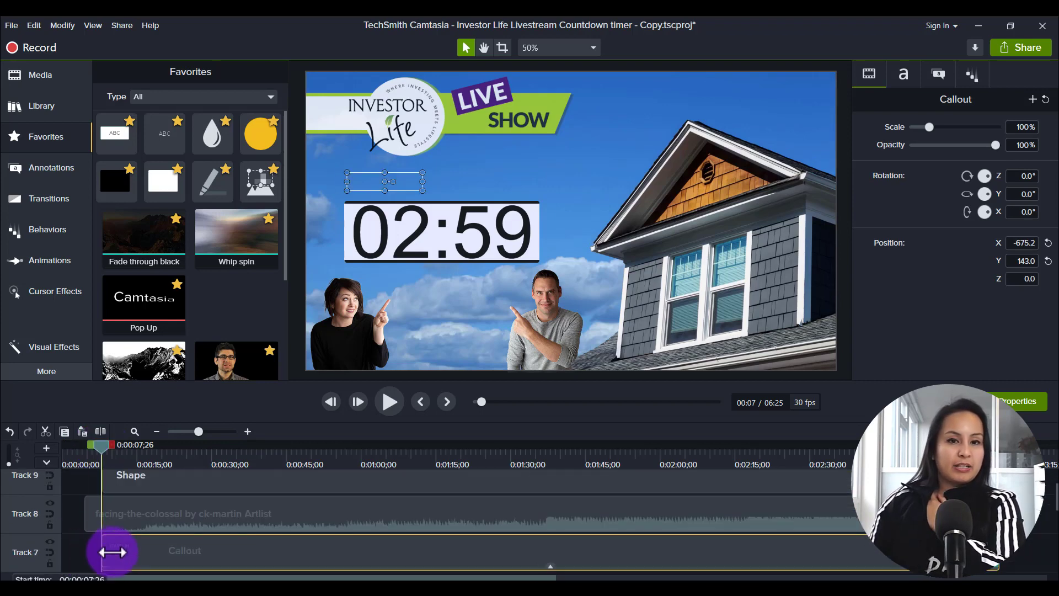
left_click(296, 360)
left_click_drag(100, 550, 85, 550)
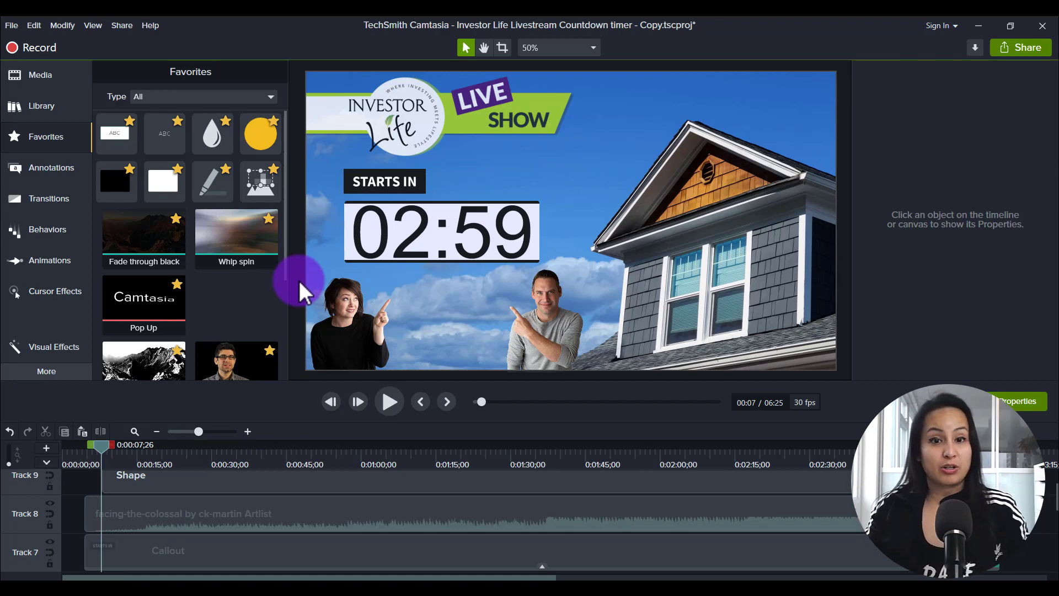
left_click(239, 527)
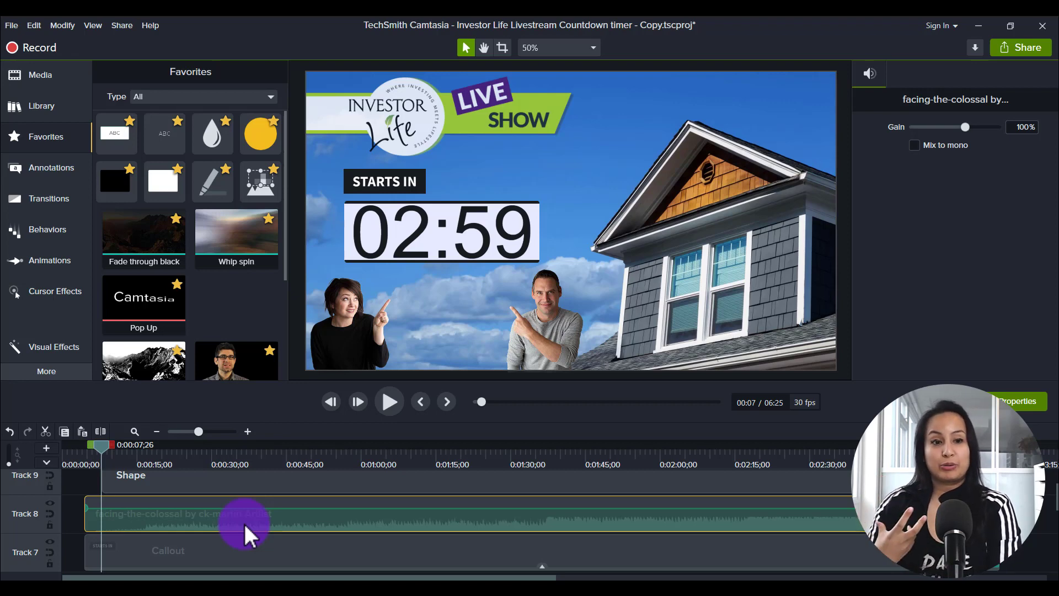
Scrub the countdown to about 51 seconds and shift the timer callout left to X -898.8
scroll(243, 521, "up", 2)
left_click(155, 452)
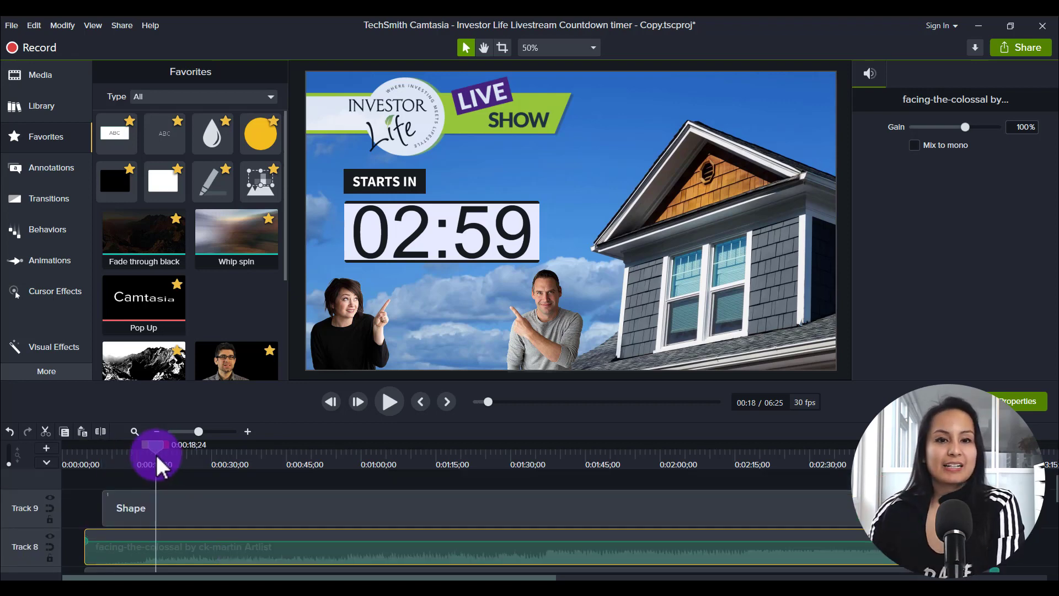
left_click(167, 511)
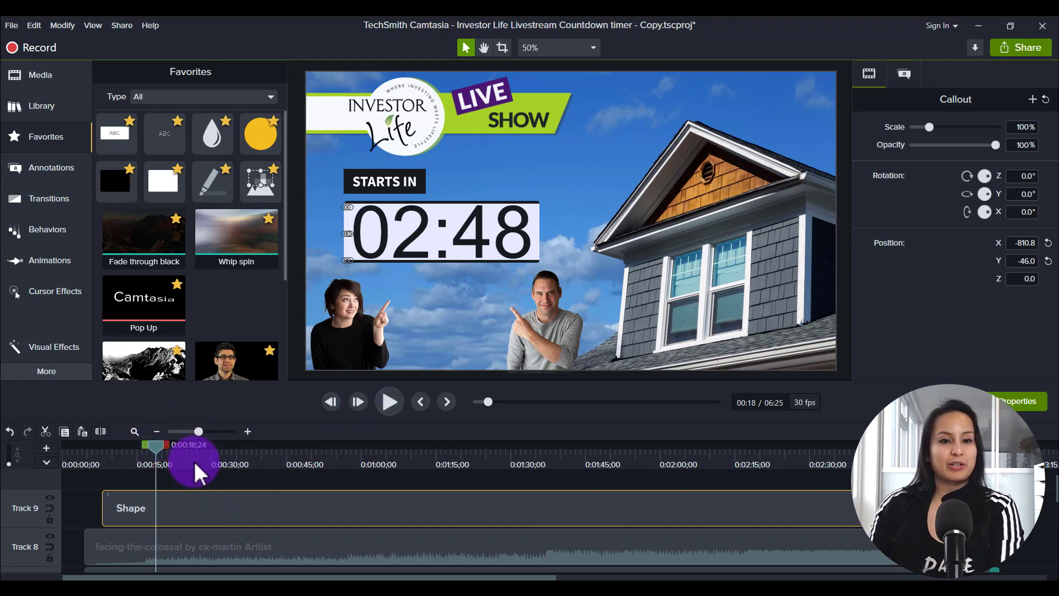
left_click_drag(186, 465, 313, 474)
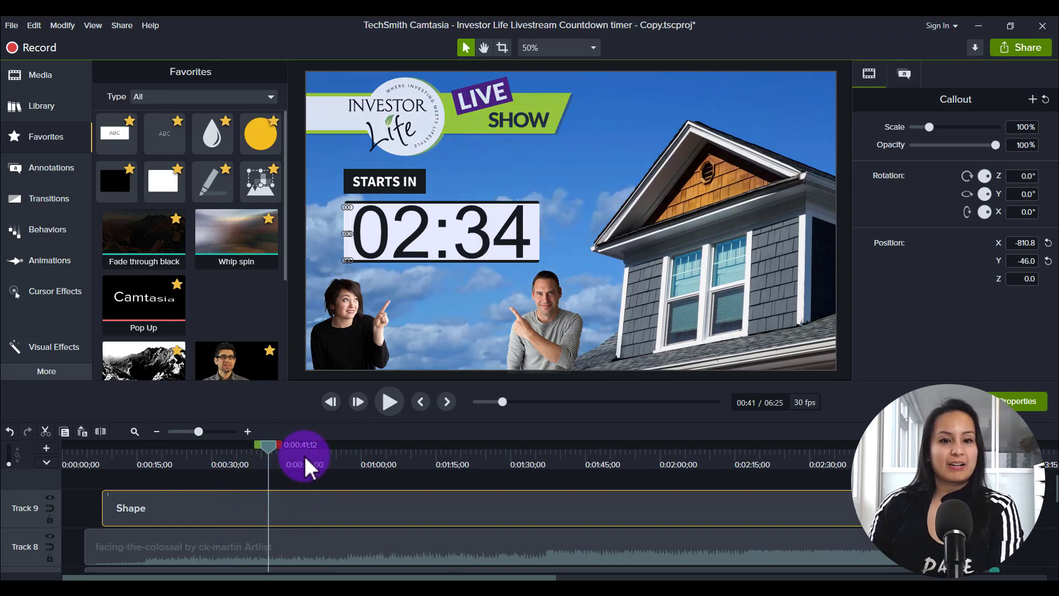
left_click(323, 463)
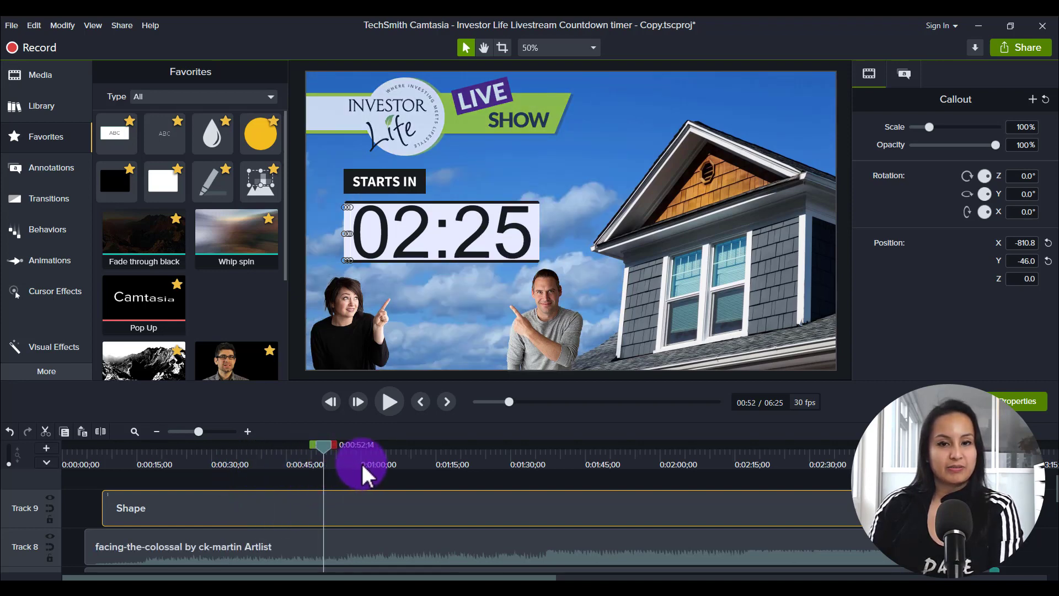
left_click(318, 464)
left_click_drag(347, 234, 323, 234)
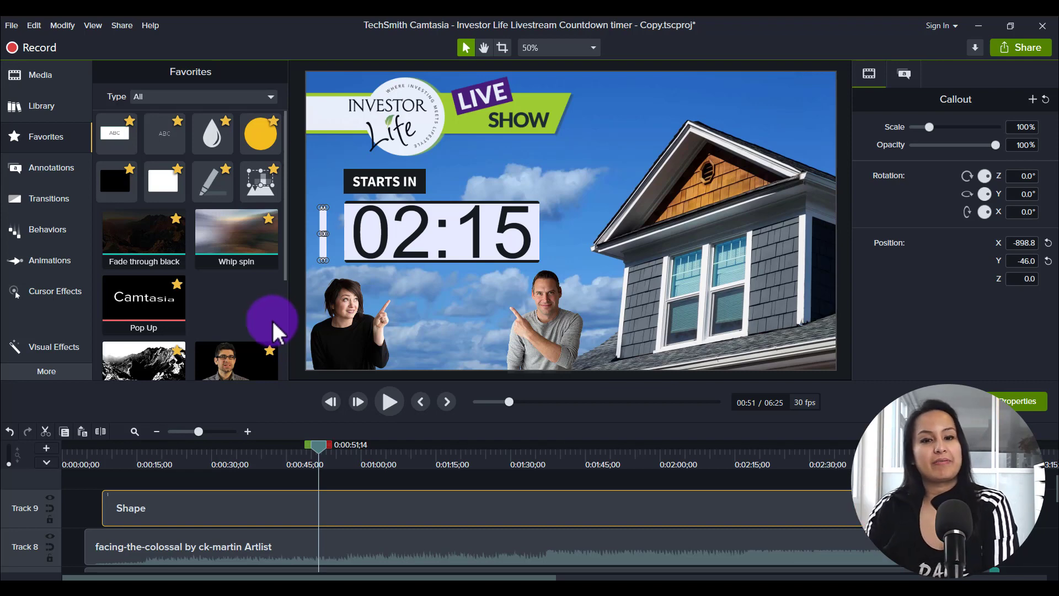
Preview the countdown, then move the timer callout back right and nudge it right and up
left_click(392, 401)
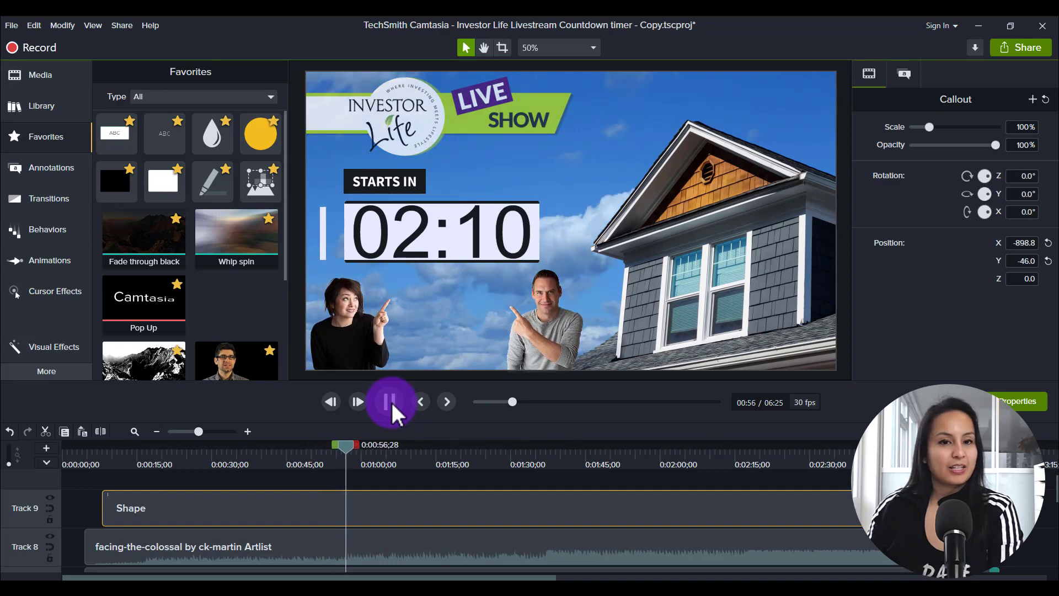
left_click(391, 399)
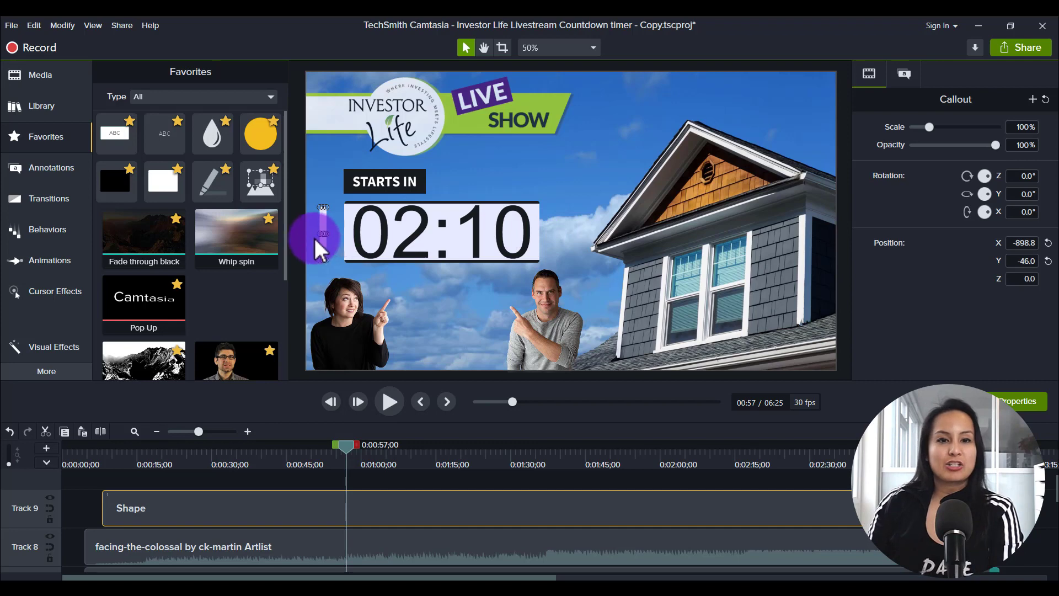
left_click_drag(324, 237, 348, 233)
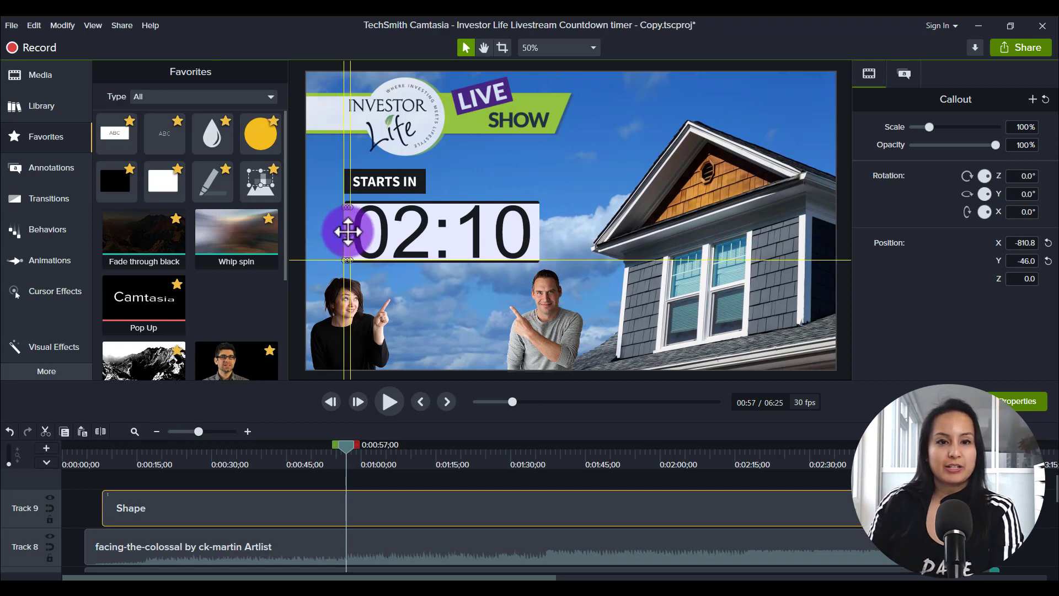
key("Right")
key("Right")
key("Right")
key("Right")
key("Up")
key("Up")
left_click(398, 280)
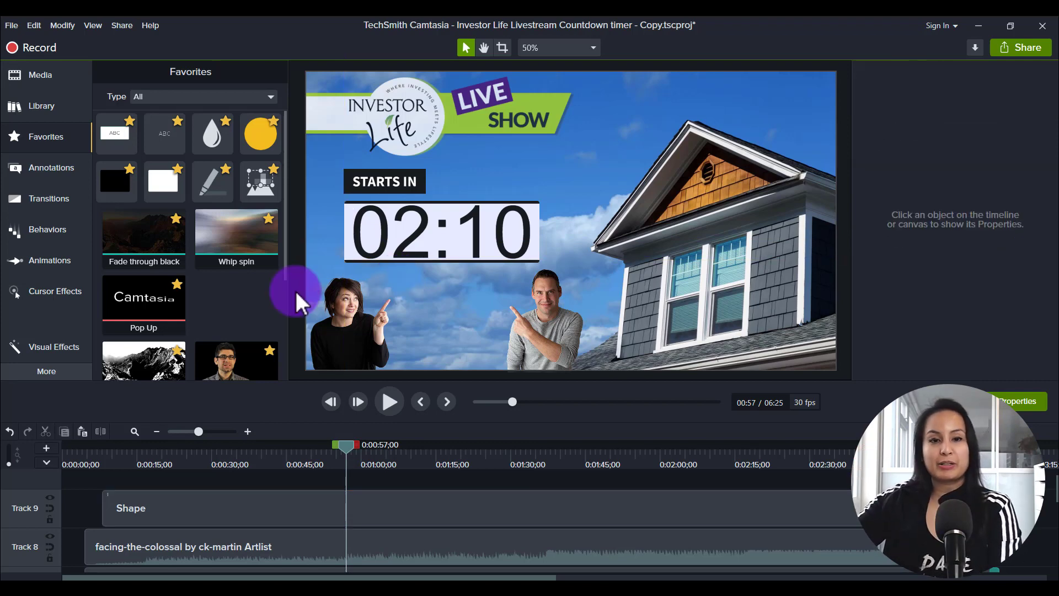
Replay from about 0:50 and pause with the timer reading 'STARTS IN 02:10'
left_click(314, 456)
left_click(386, 407)
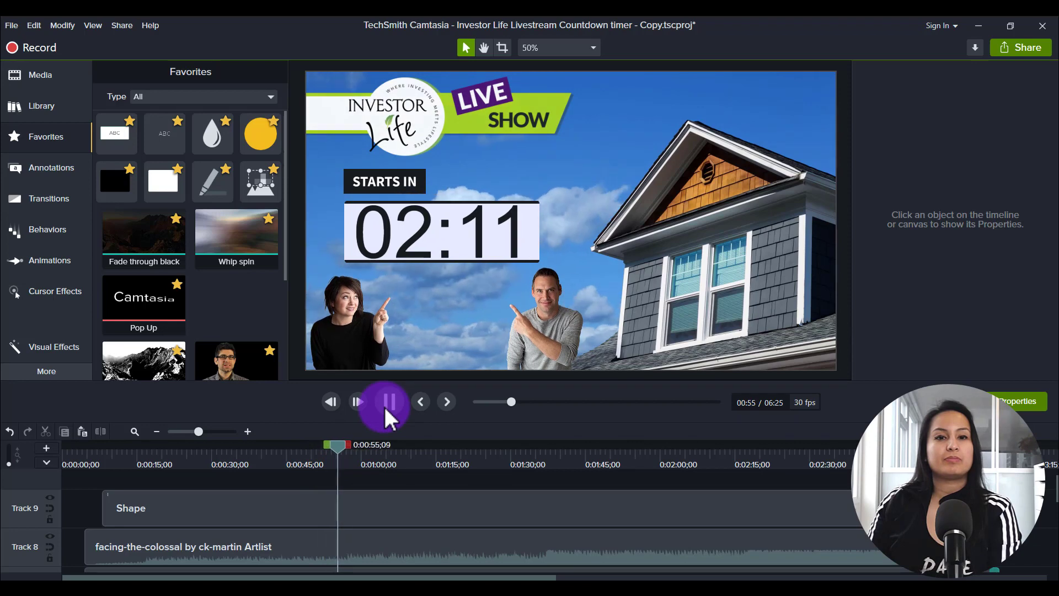
left_click(385, 409)
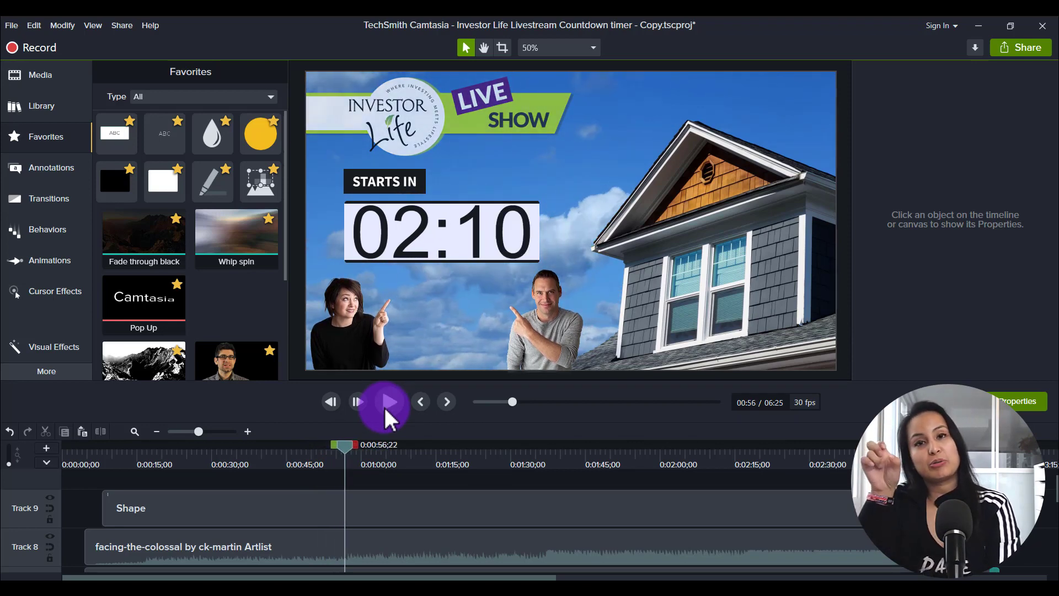
scroll(297, 495, "down", 2)
scroll(296, 490, "down", 2)
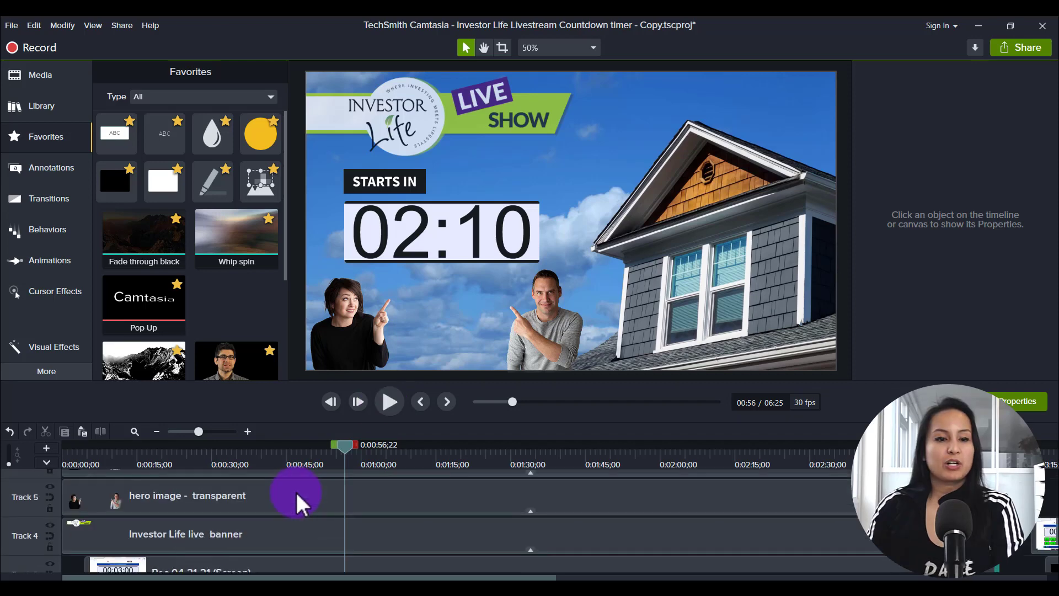
Show the banner's Fade During settings: 72% opacity every 3.00s, looping forever
left_click(267, 530)
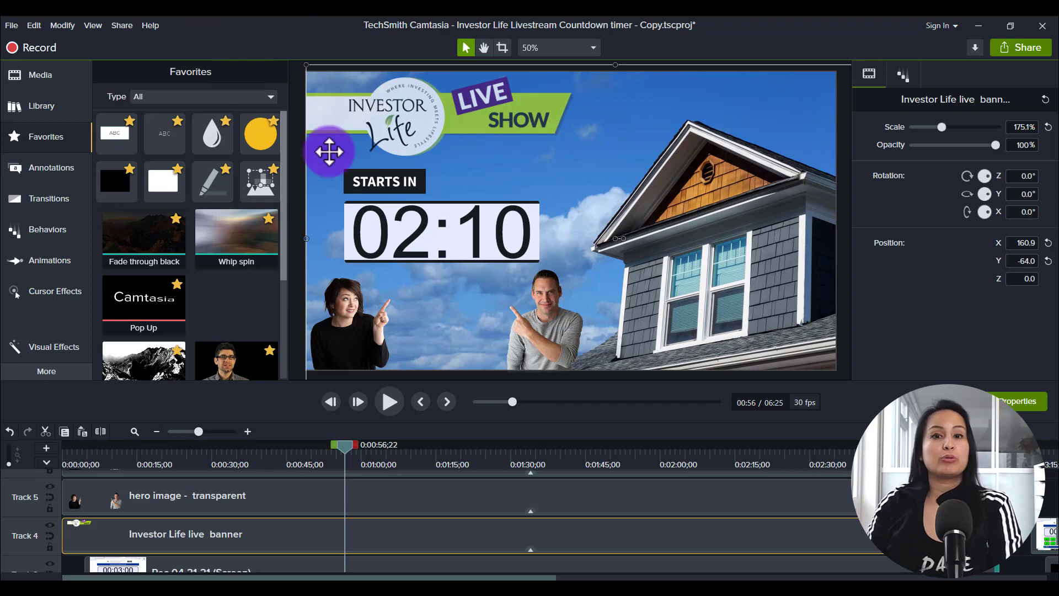
left_click(905, 74)
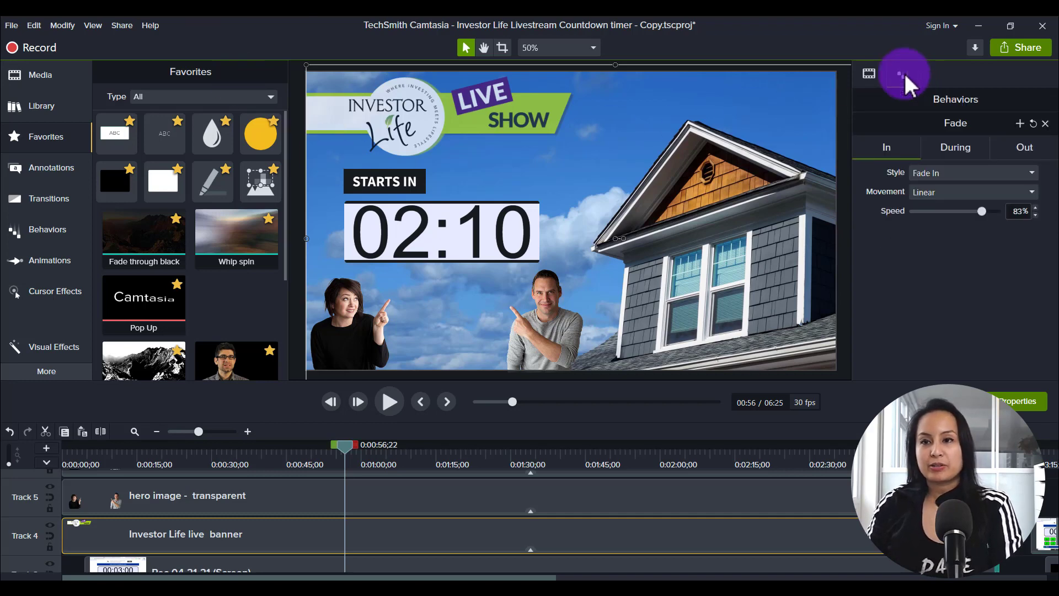
left_click(938, 149)
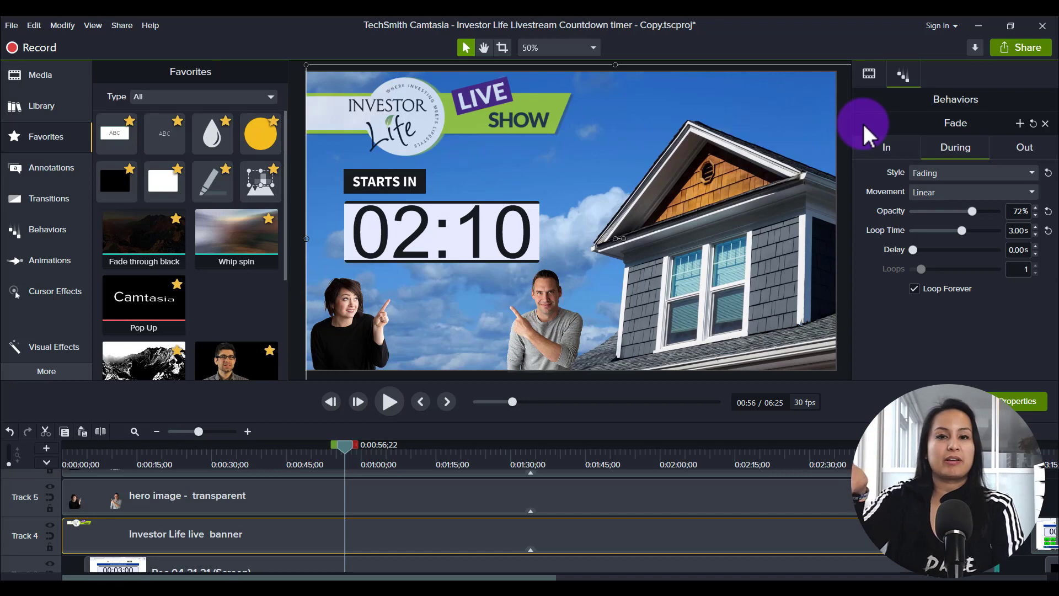
Replay the ending from about 03:02, confirming 'STARTS IN 00:01' before the fade to black at 03:07
key("ctrl+alt+Right")
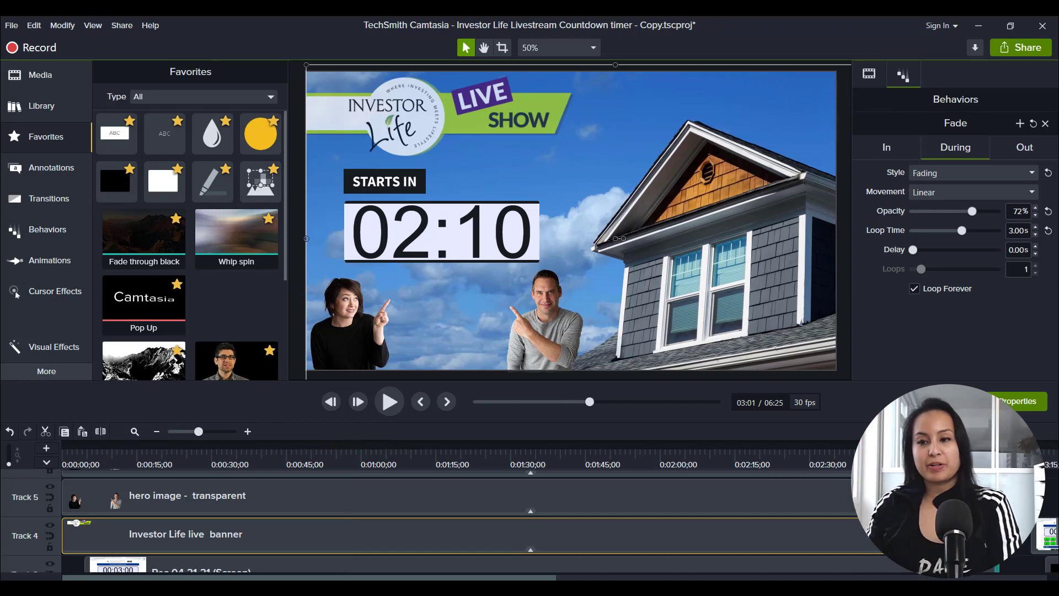
key("Right")
key("Right")
key("Right")
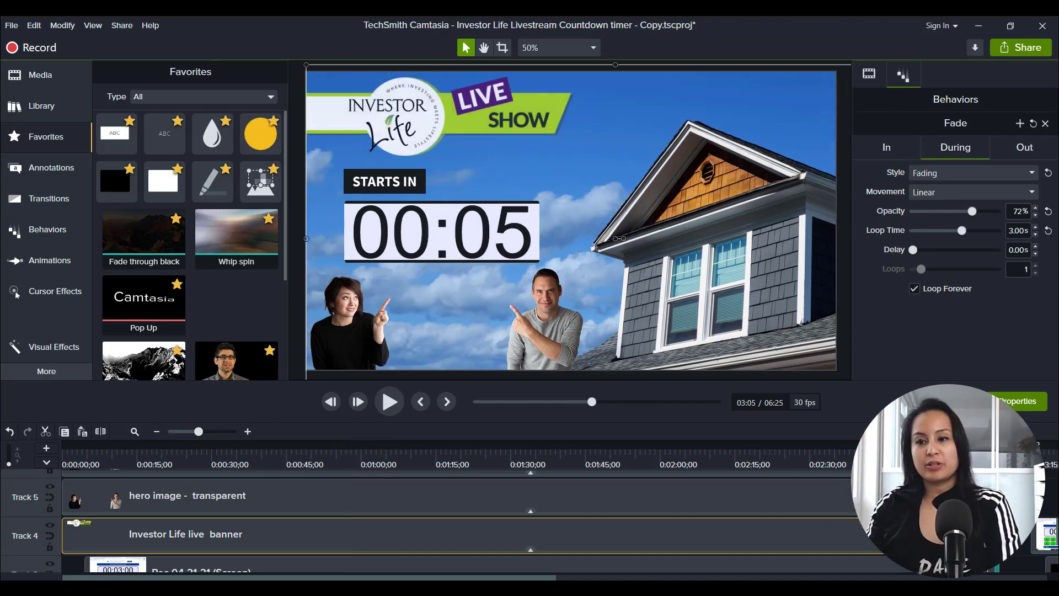
key("Right")
key("Right")
key("Right")
key("Right")
key("Right")
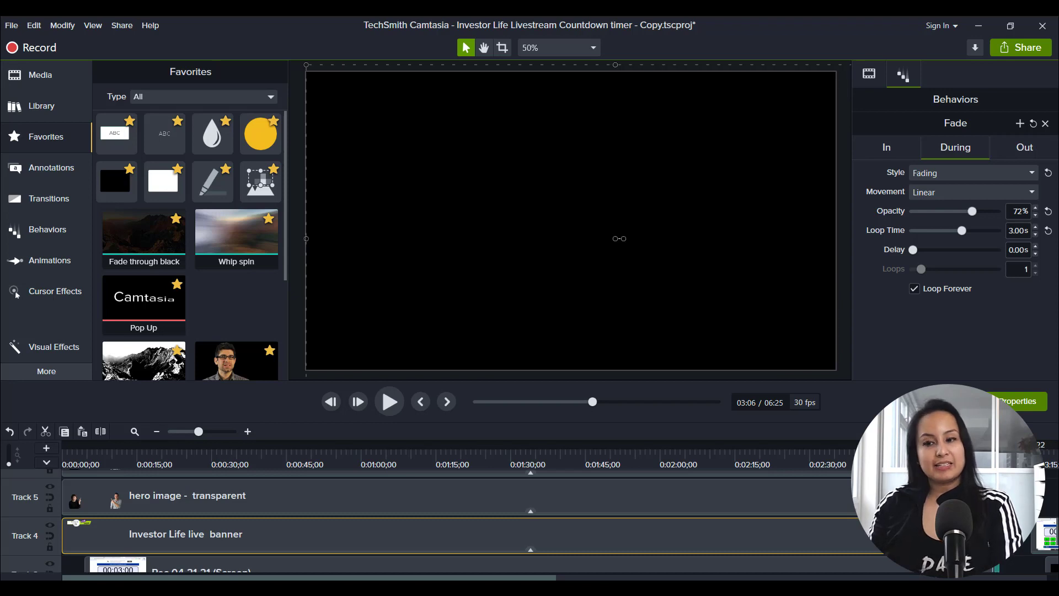
left_click(970, 470)
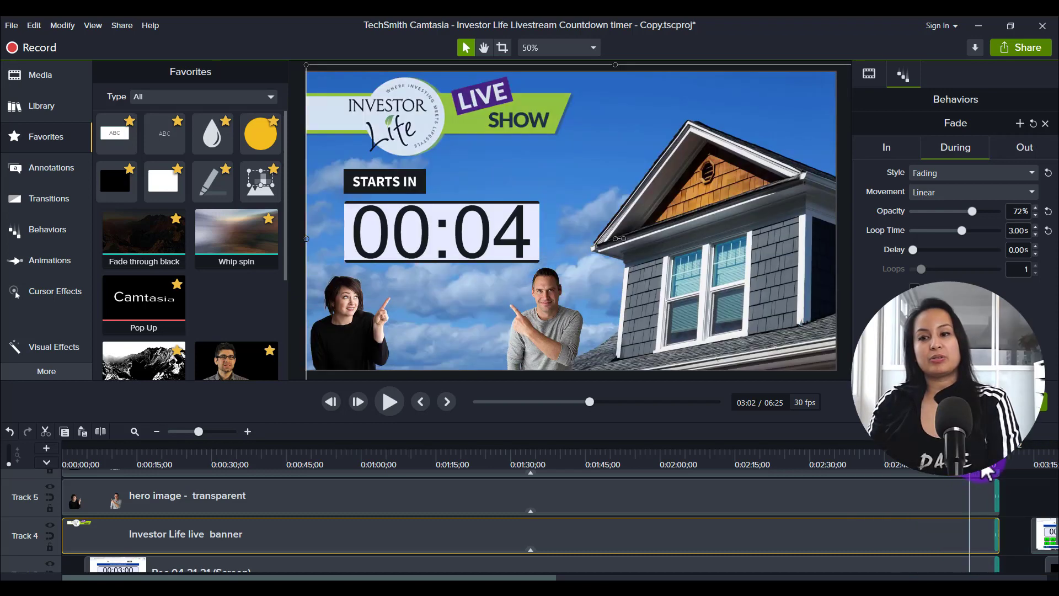
left_click(387, 408)
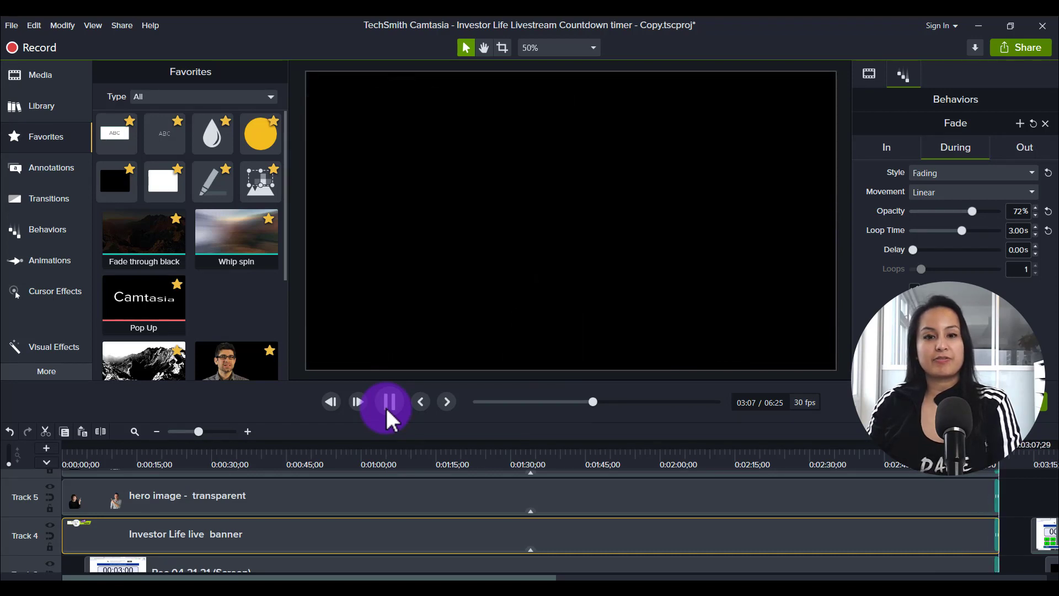
left_click(385, 406)
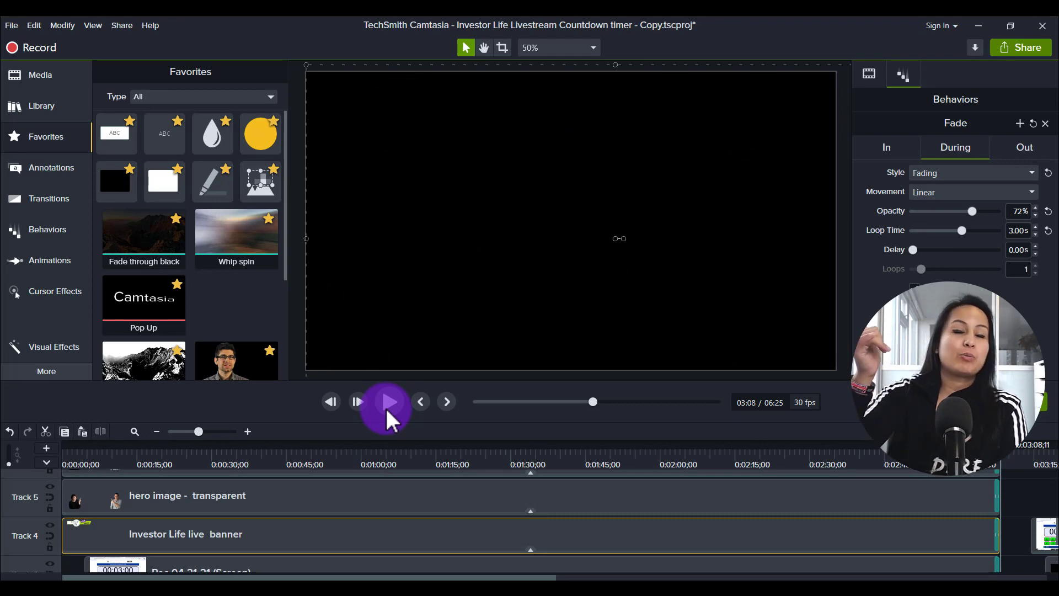